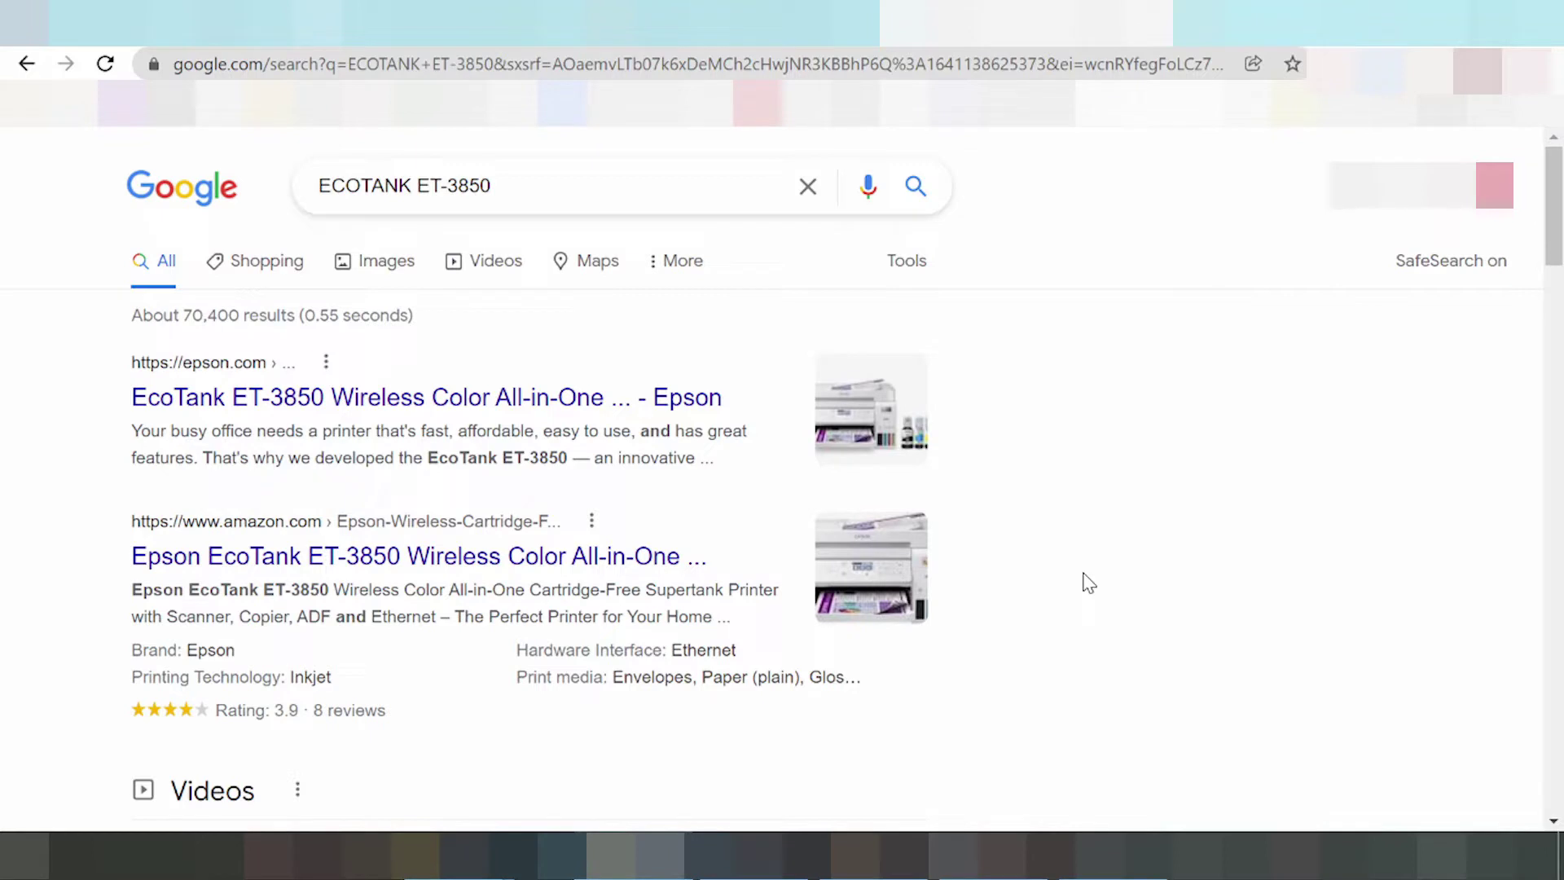
Refine the Google search to 'ECOTANK ET-3850 driver download'.
click(554, 187)
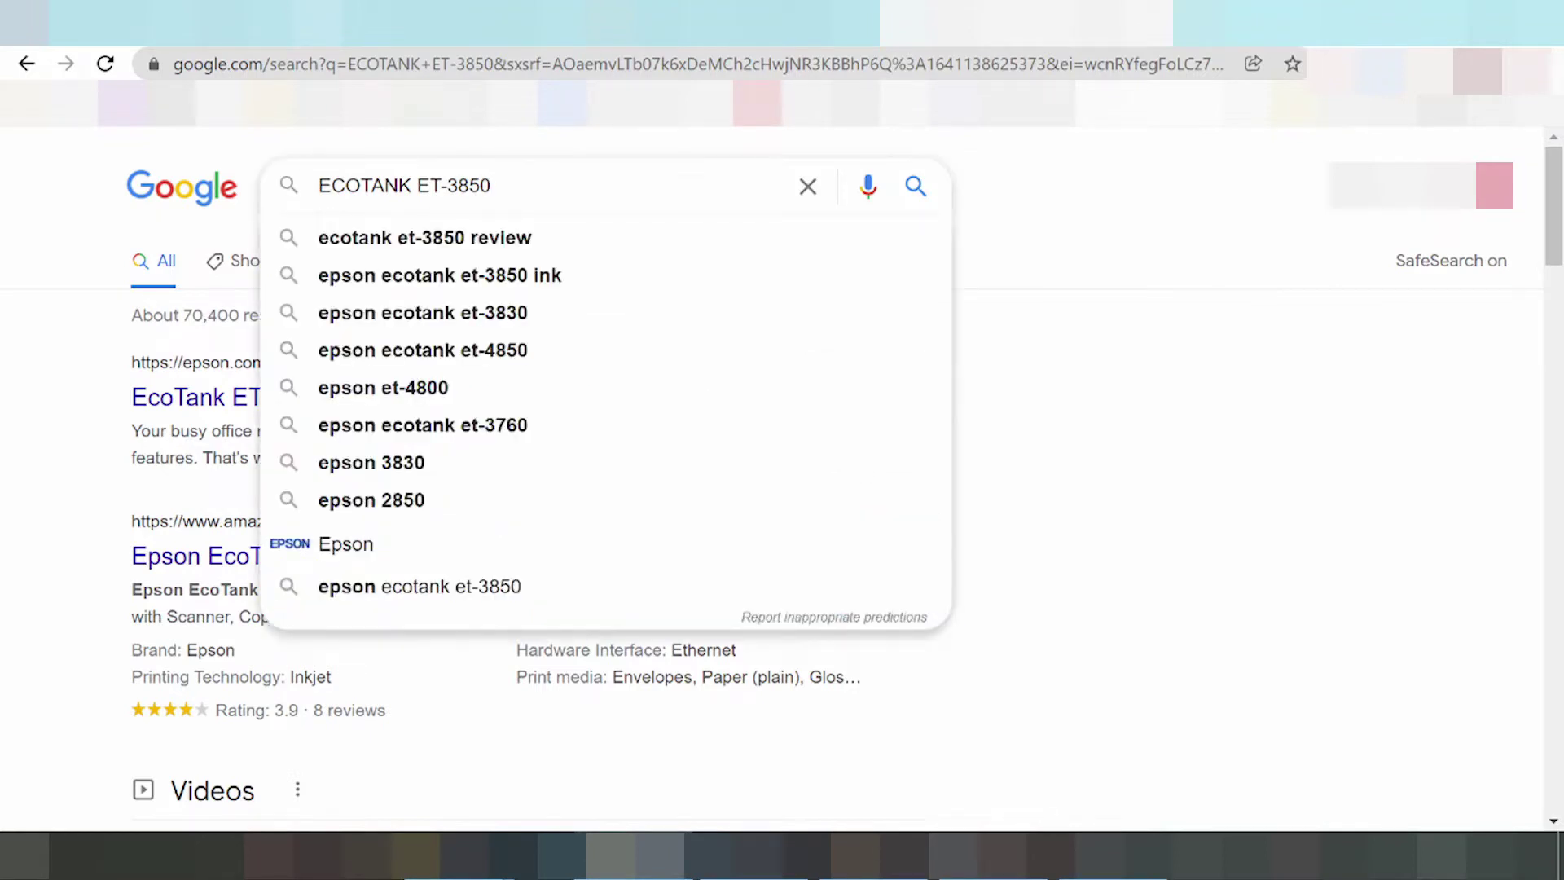
text(driver download)
key(Return)
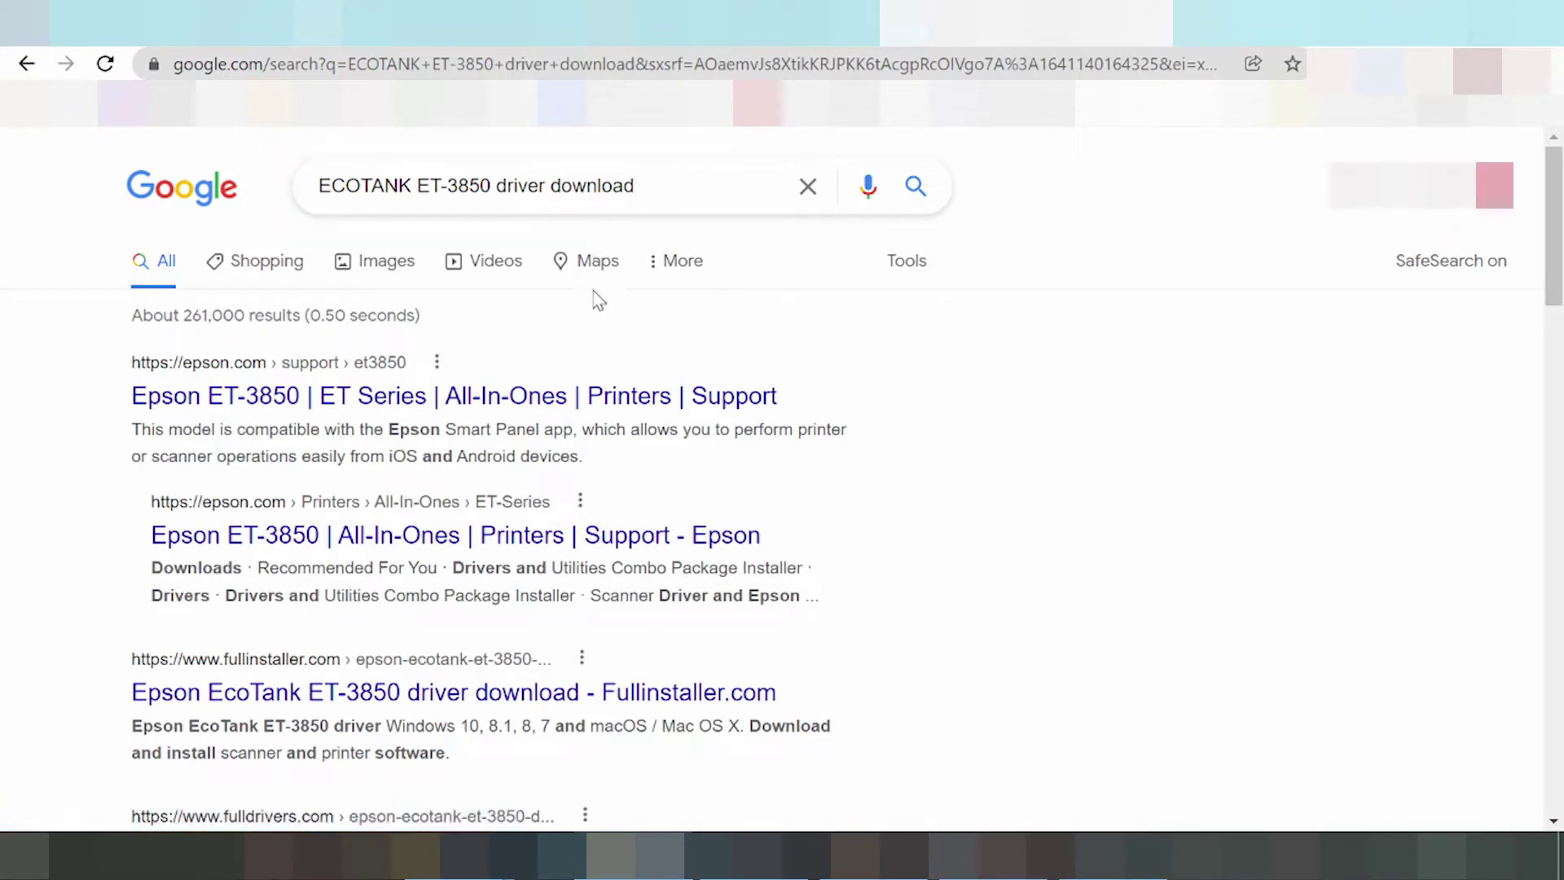
Open the official epson.com ET-3850 Support result from the search listings.
scroll(589, 289, down, 5)
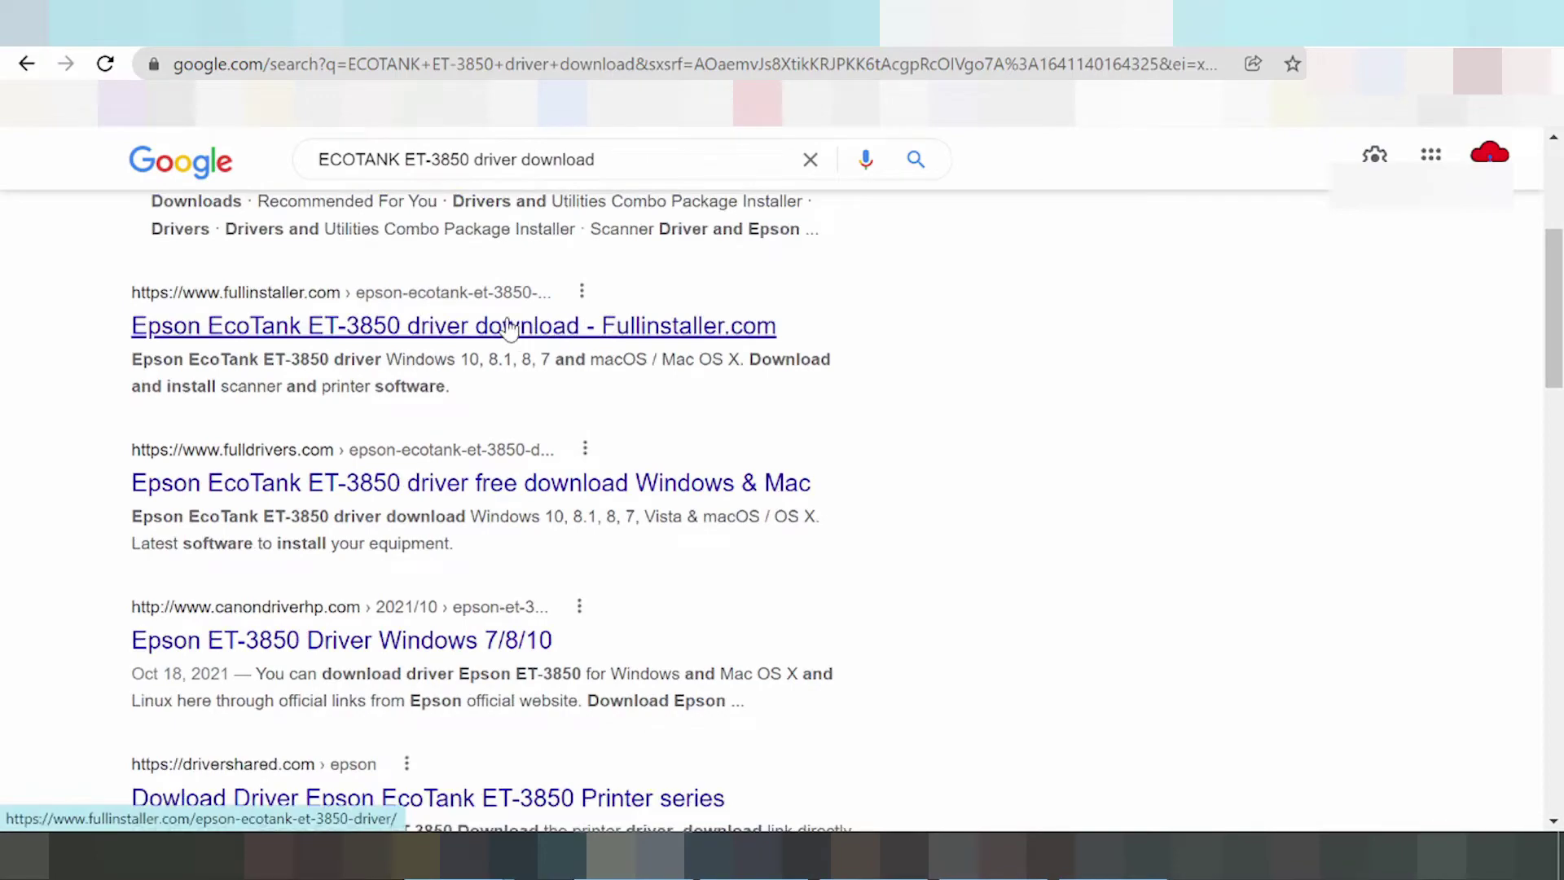
scroll(399, 350, down, 6)
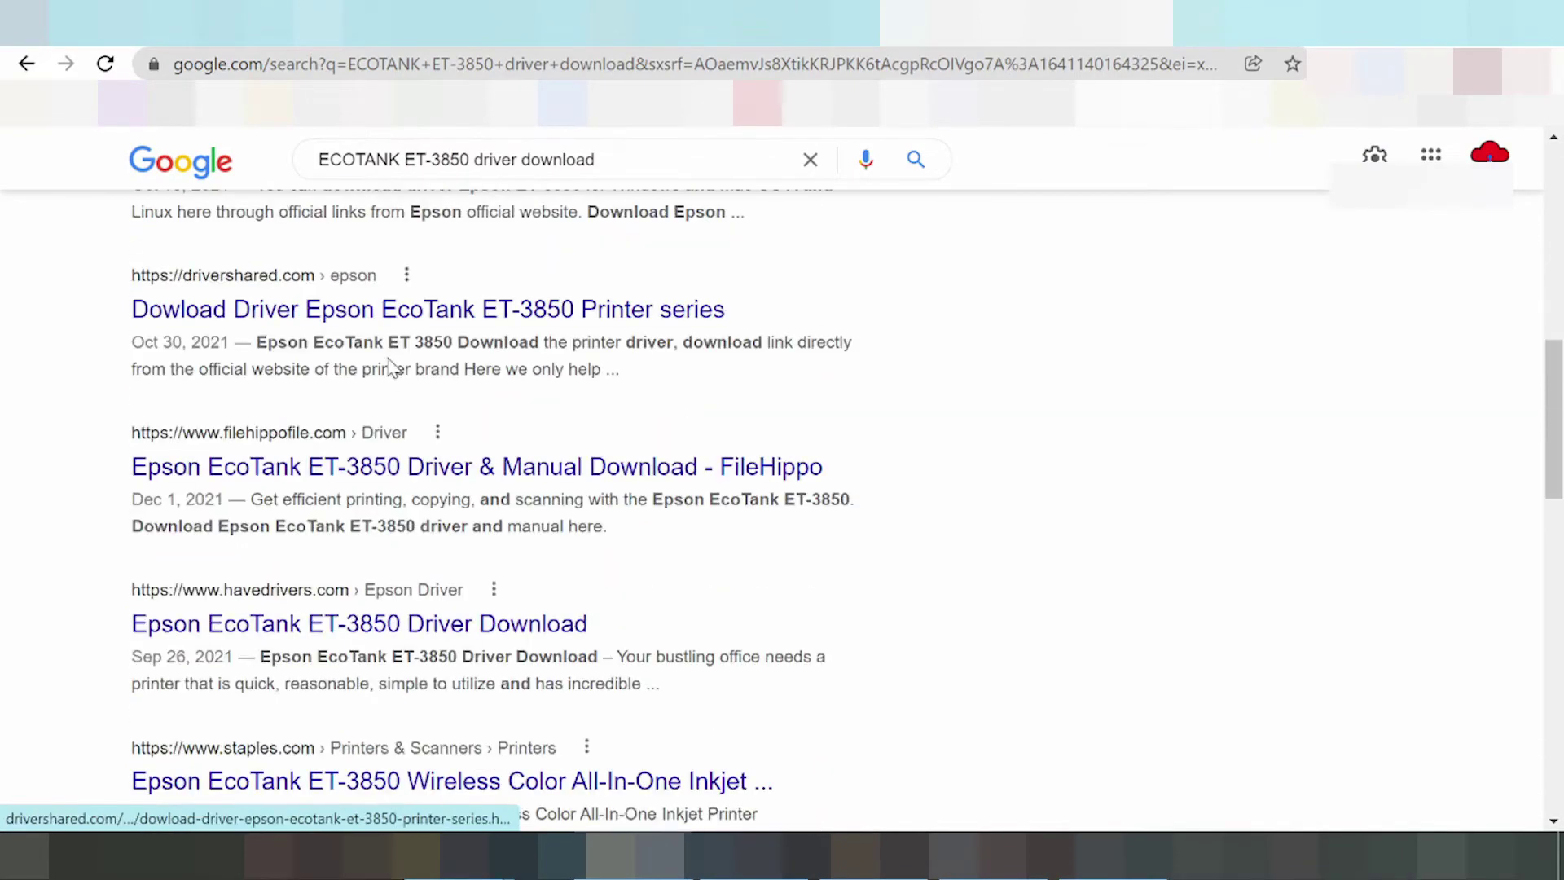
scroll(391, 369, down, 6)
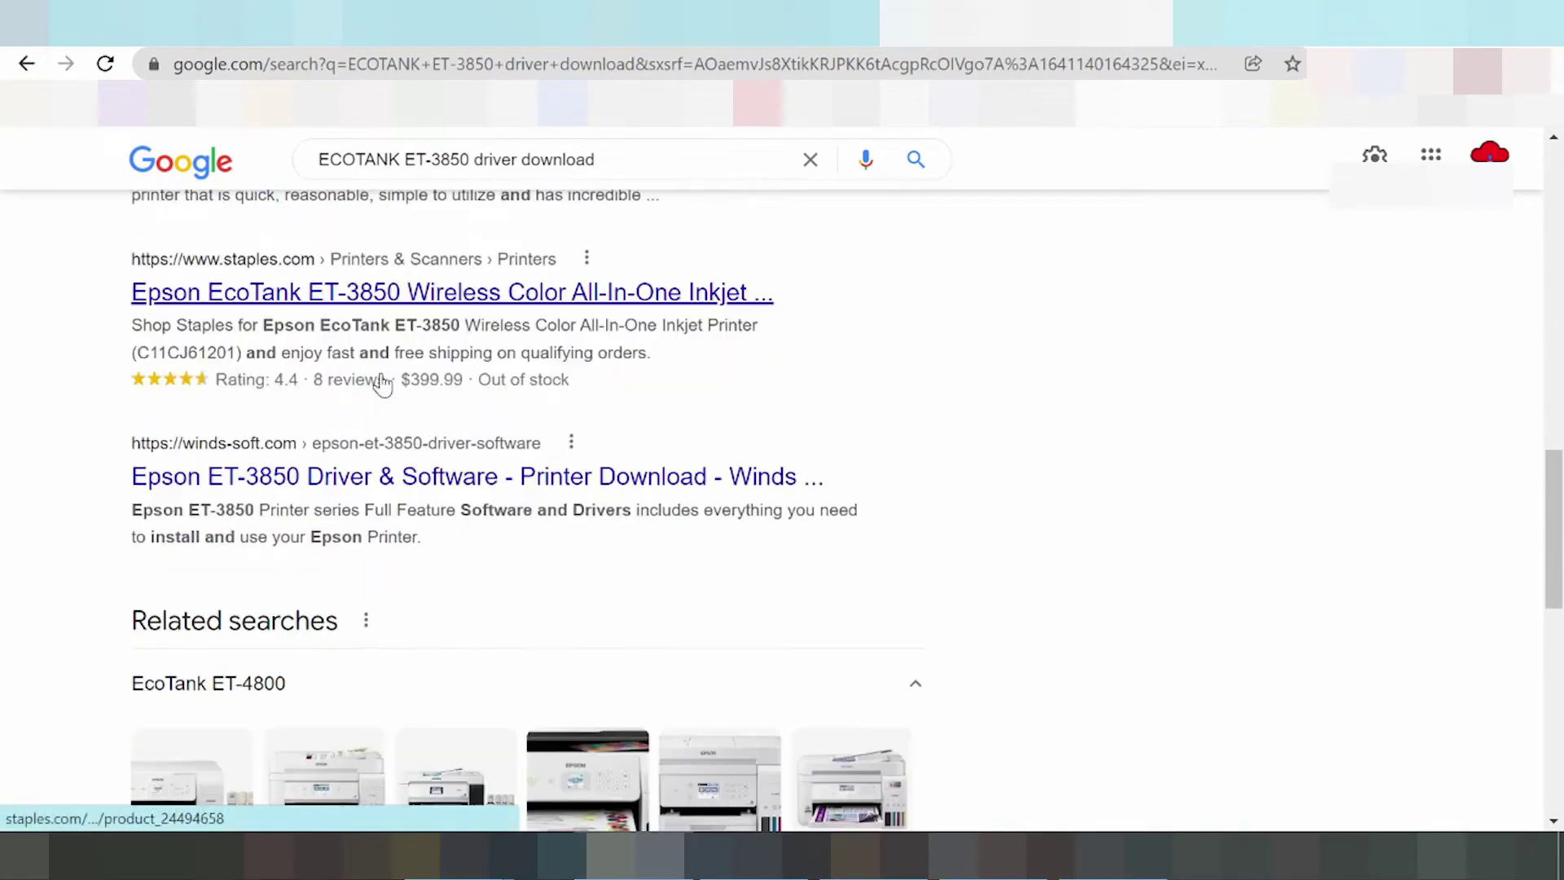
scroll(384, 385, up, 10)
scroll(387, 387, up, 5)
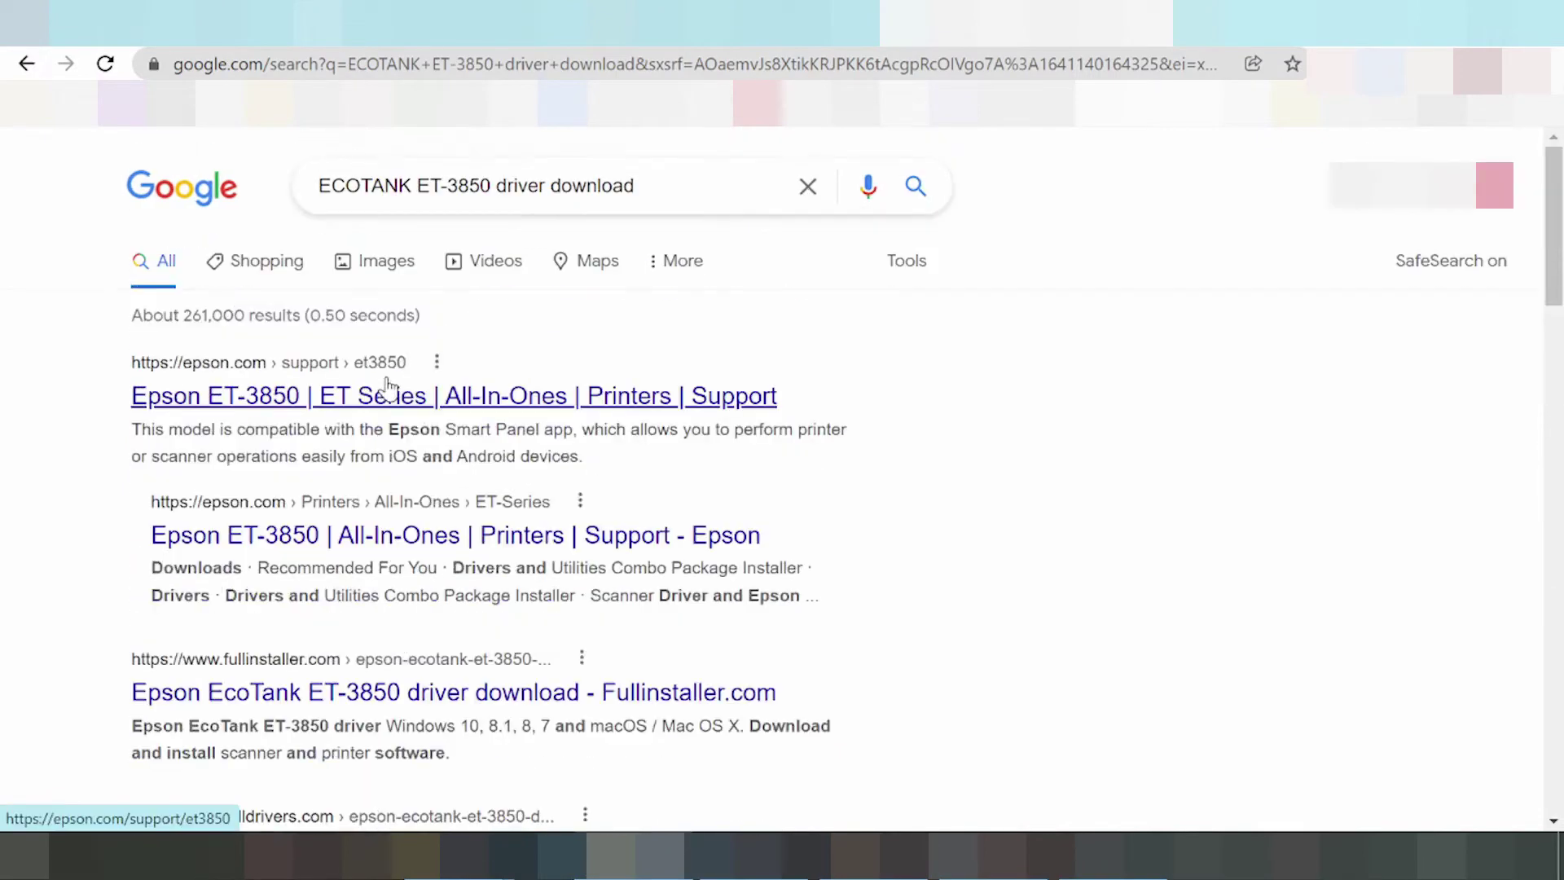
click(332, 398)
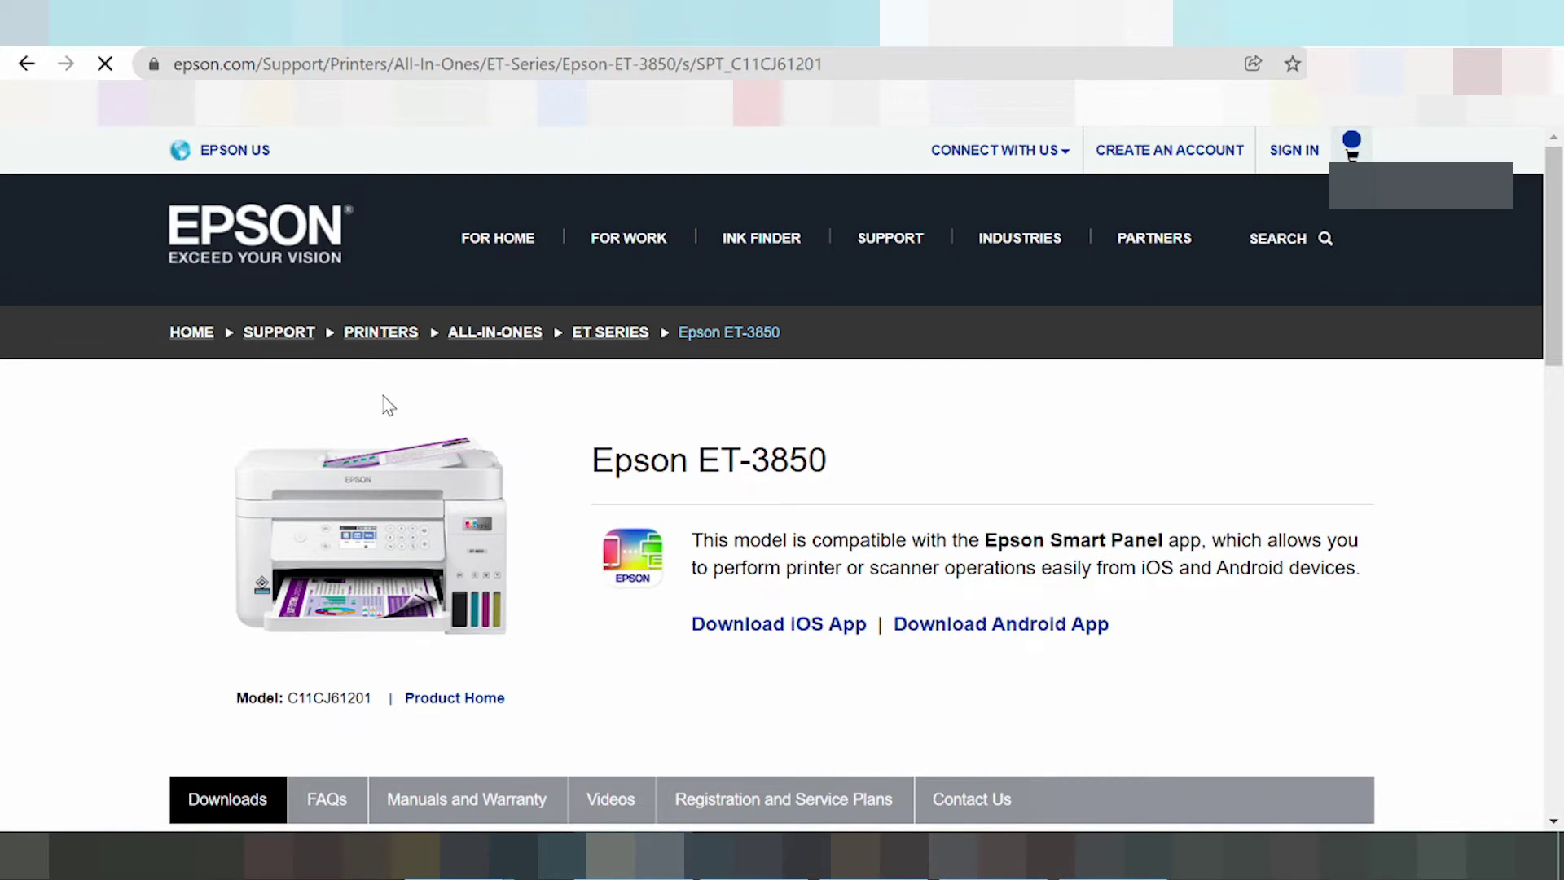
Scroll to the Downloads list showing the 11.1 MB Combo Package Installer for detected Windows 10 64-bit.
scroll(501, 323, down, 3)
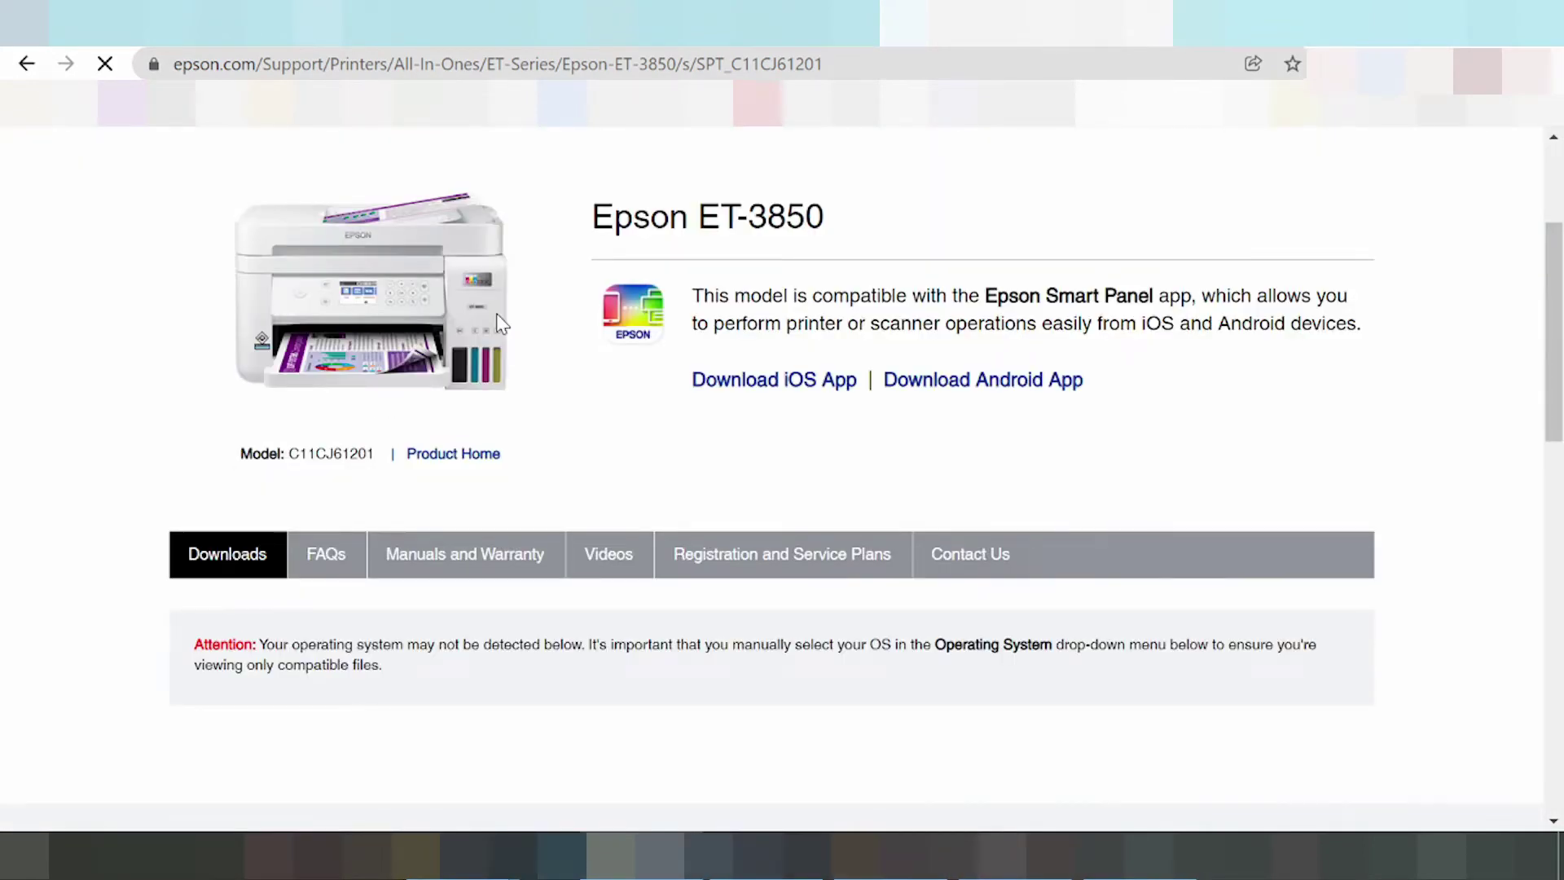
scroll(501, 323, down, 6)
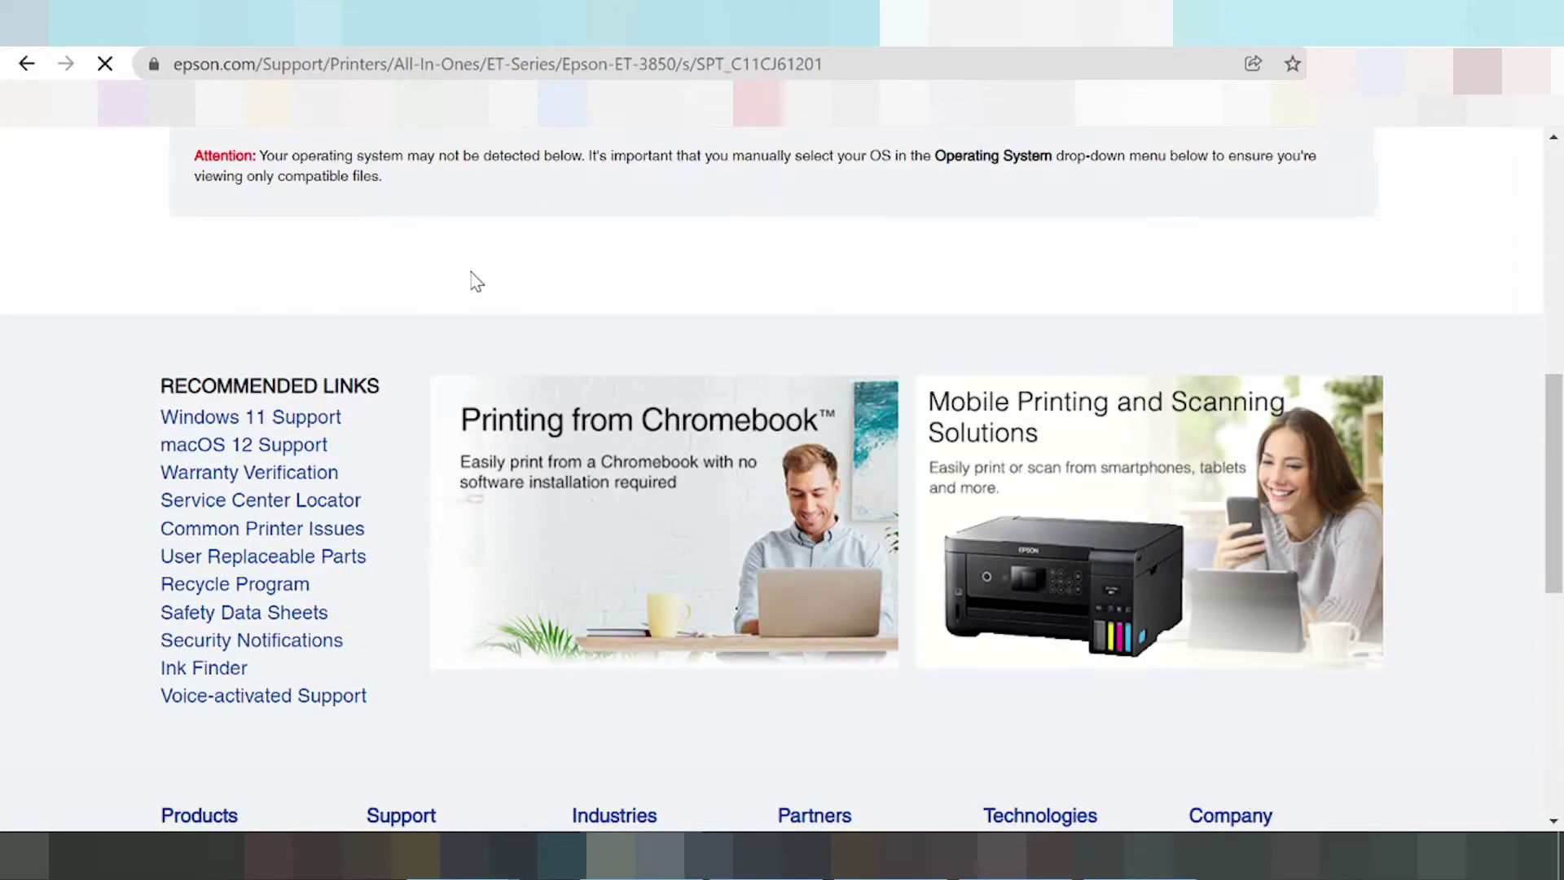
scroll(681, 316, up, 9)
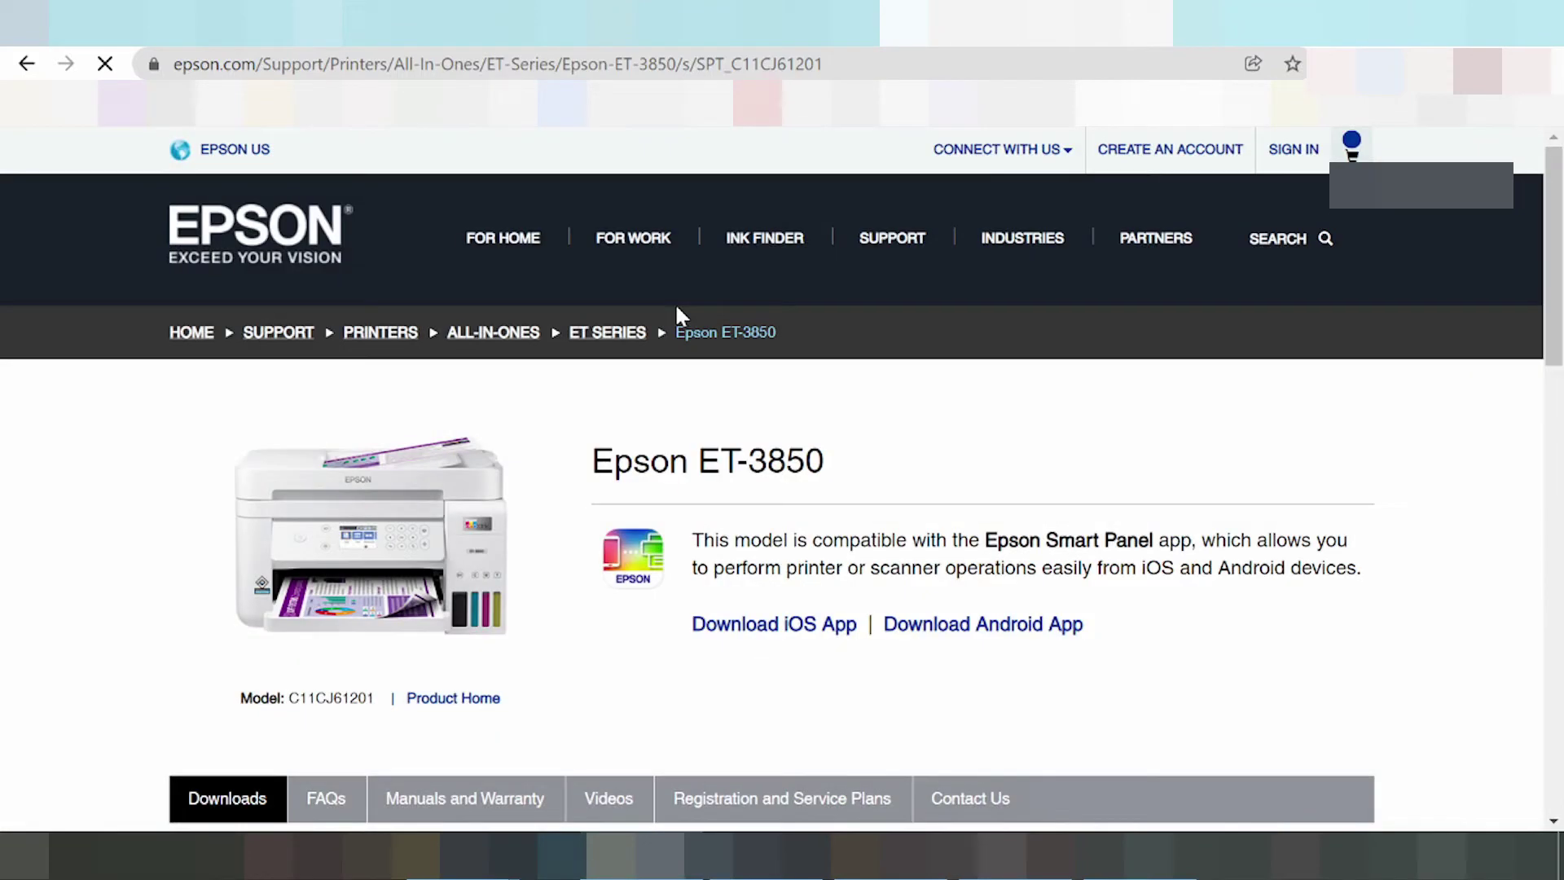
scroll(678, 313, down, 6)
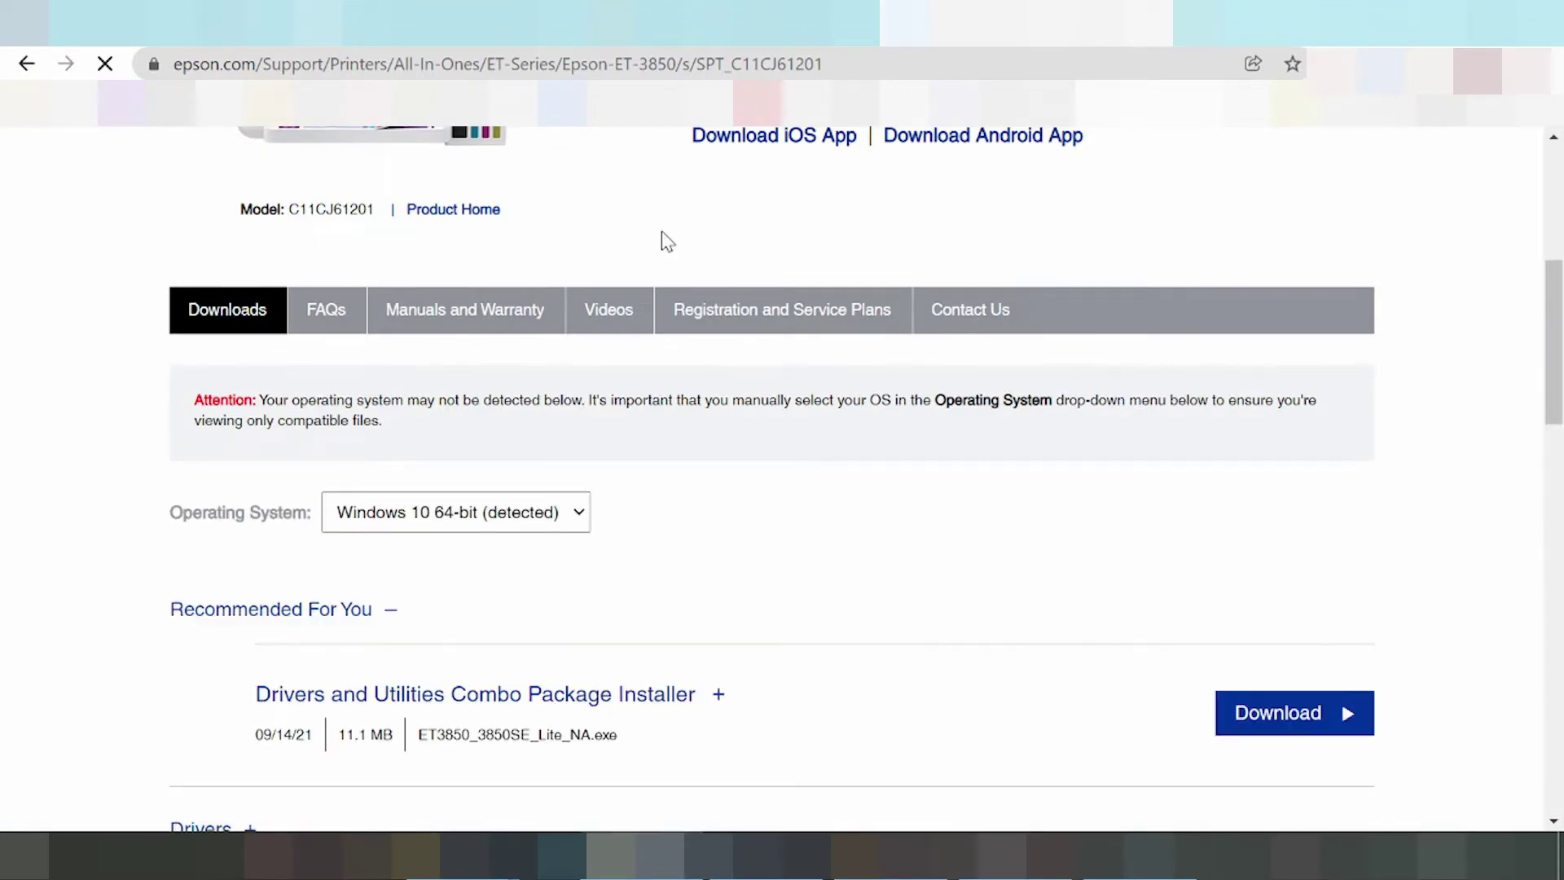
scroll(661, 236, down, 3)
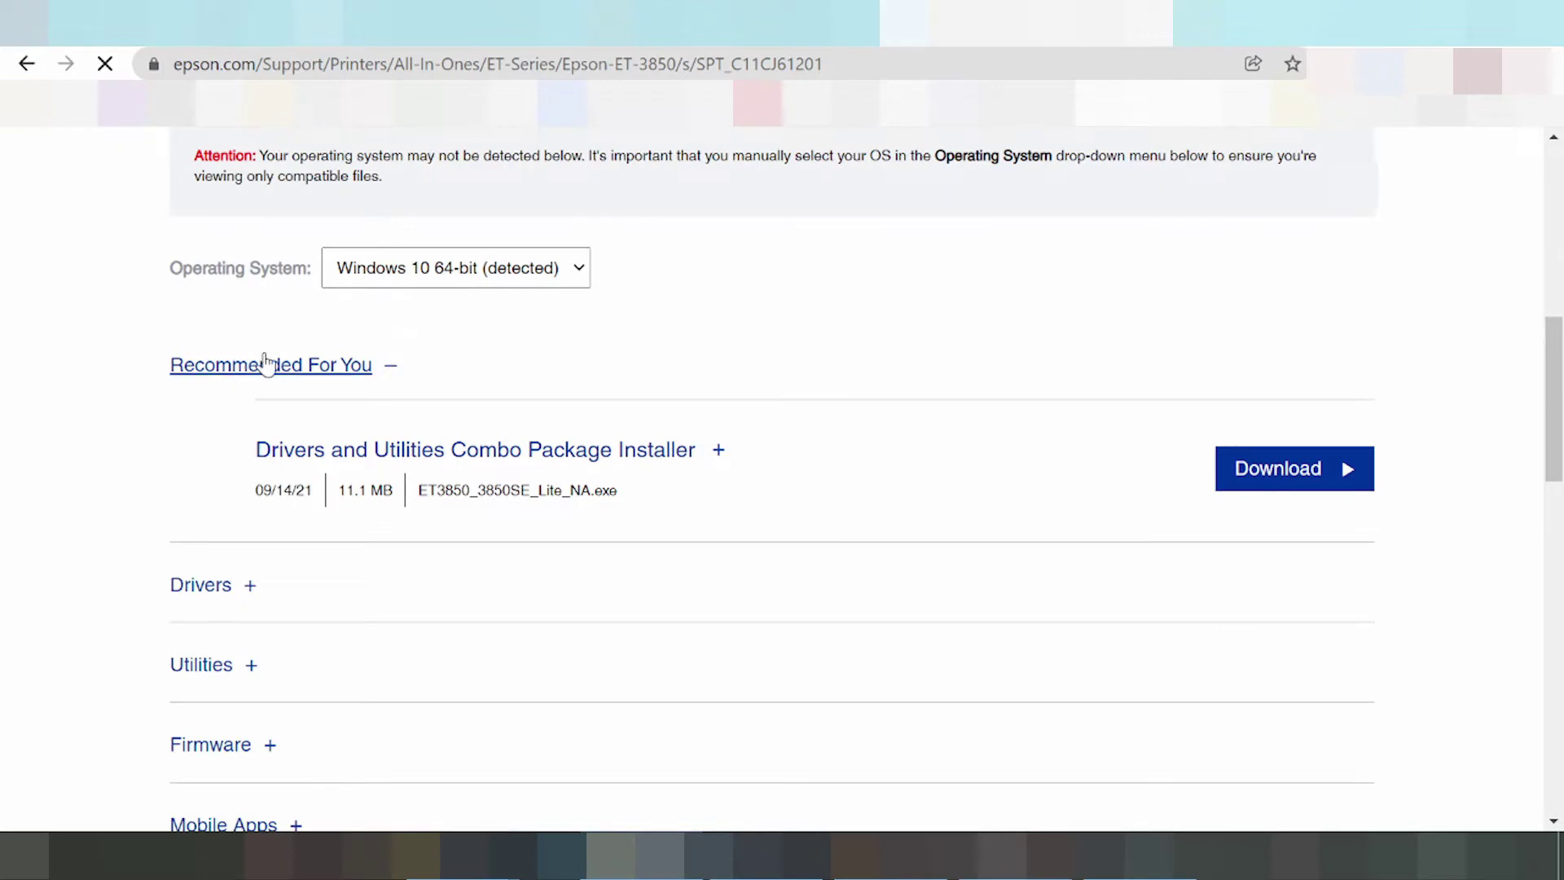
Switch the Operating System filter from Windows 10 64-bit to Windows 11 and apply with GO.
drag(183, 269, 226, 271)
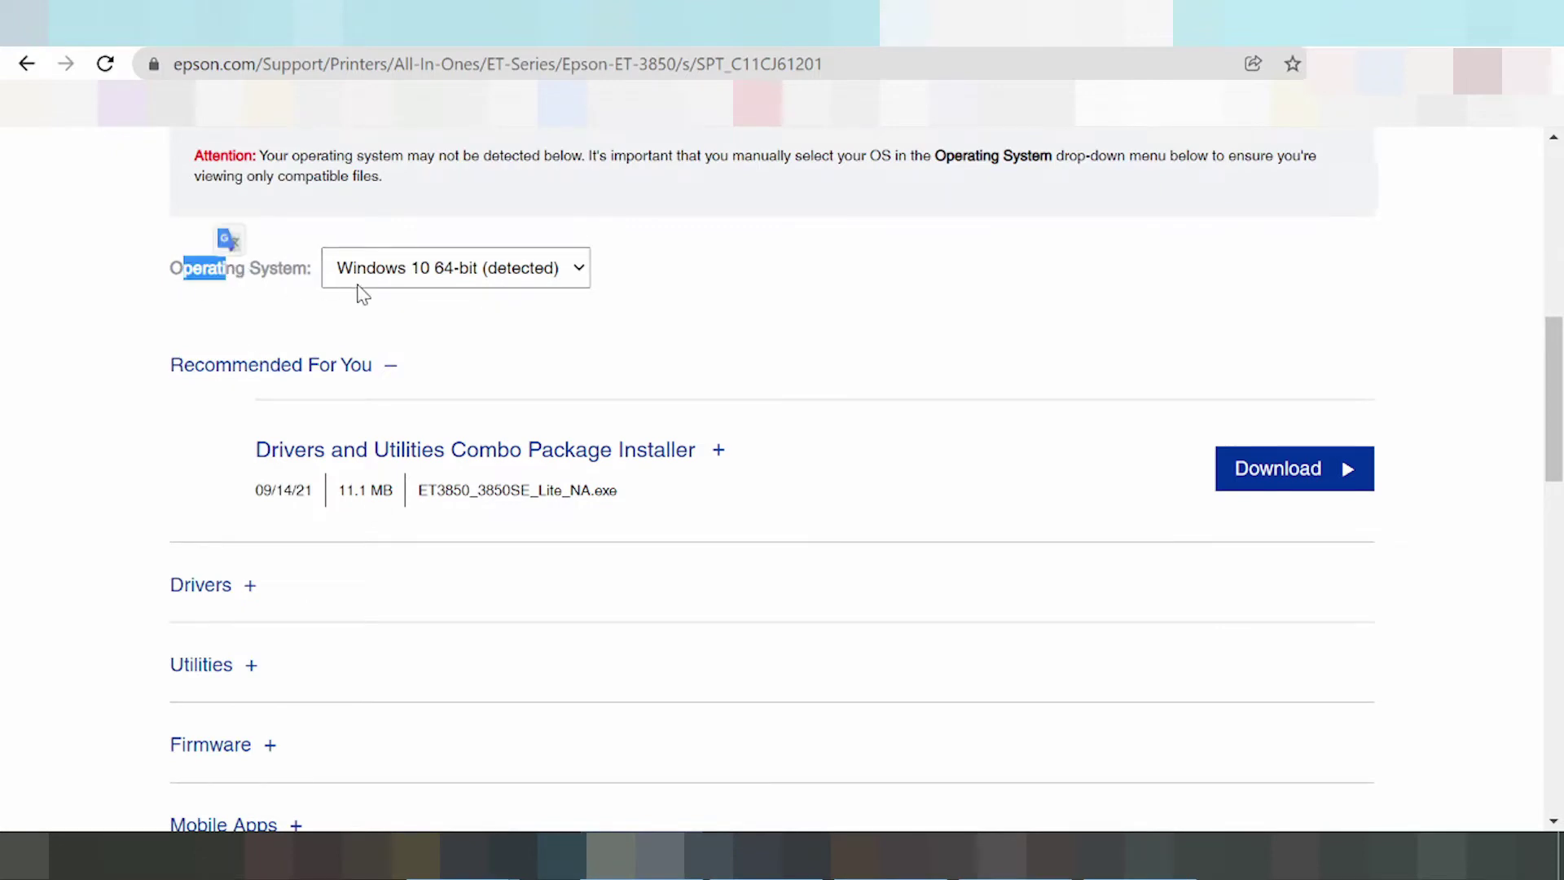
click(552, 277)
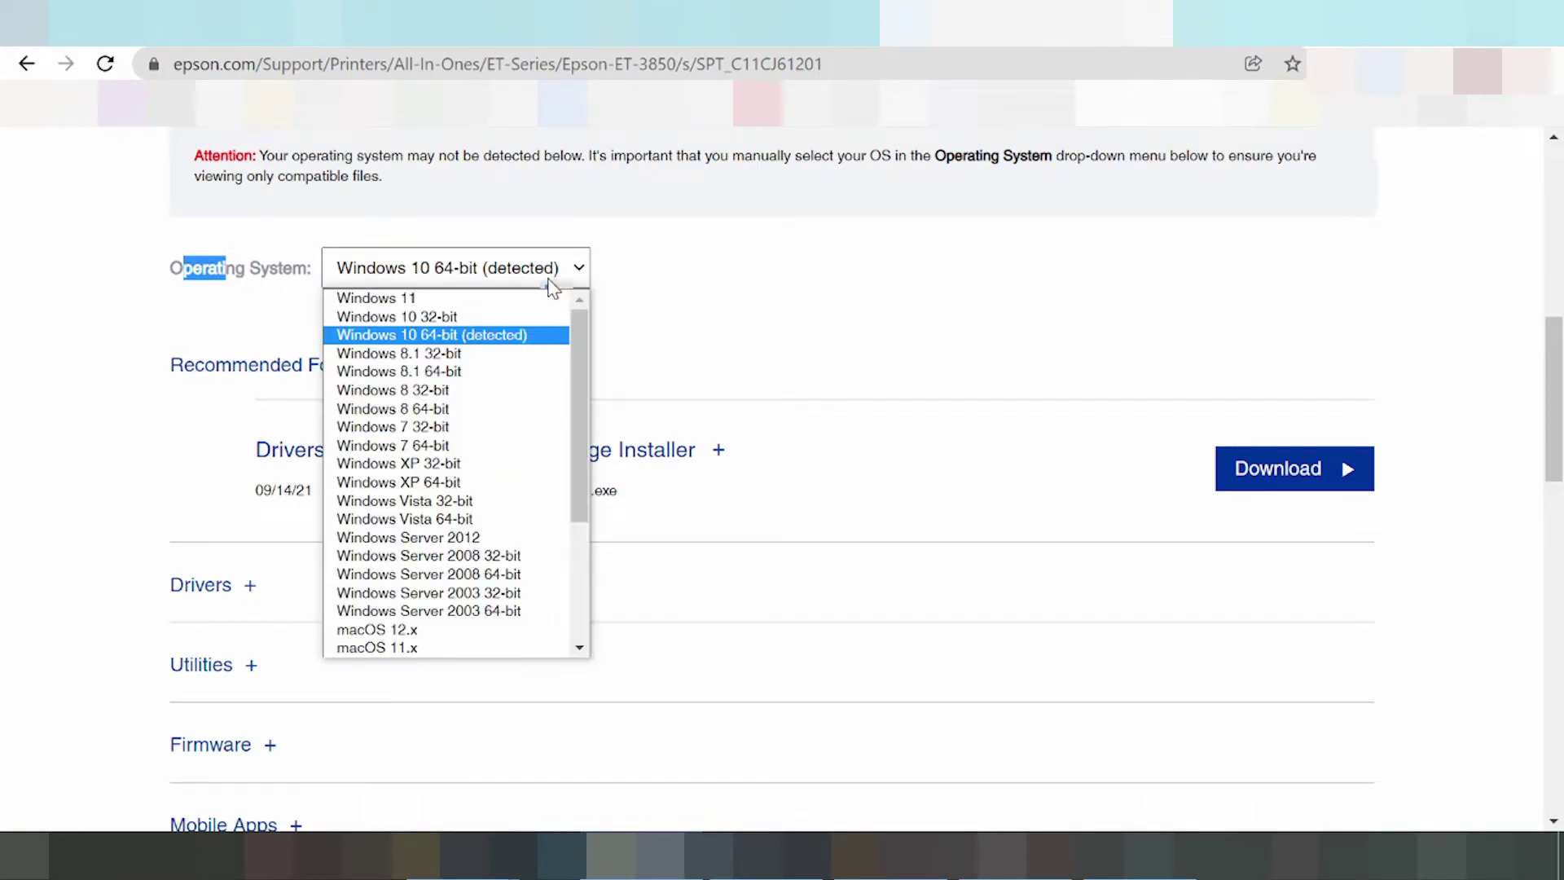
drag(573, 318, 558, 487)
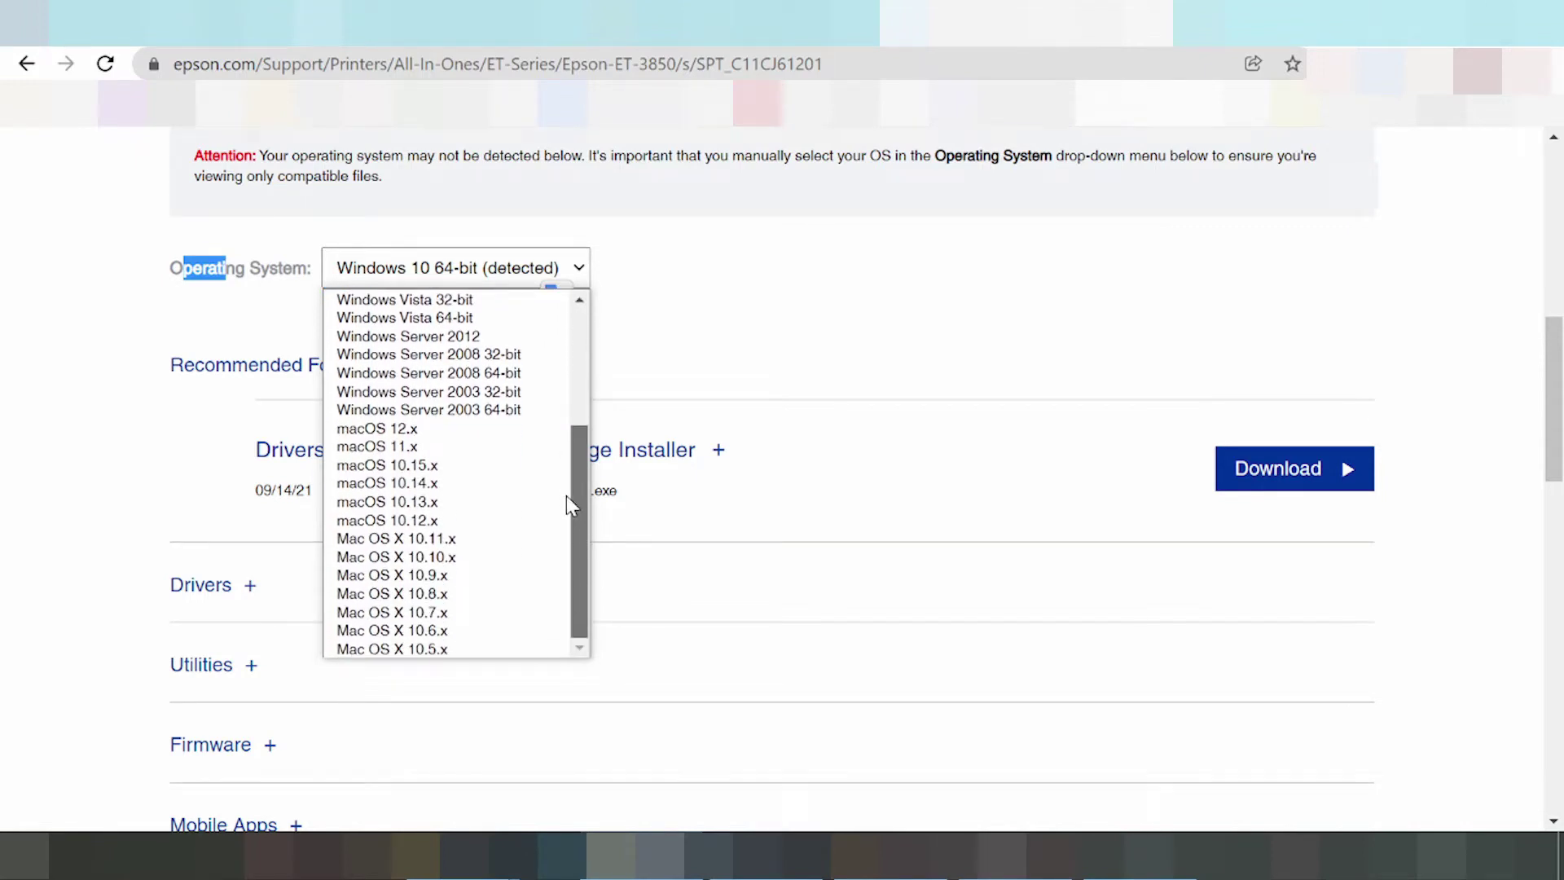
drag(576, 546, 579, 418)
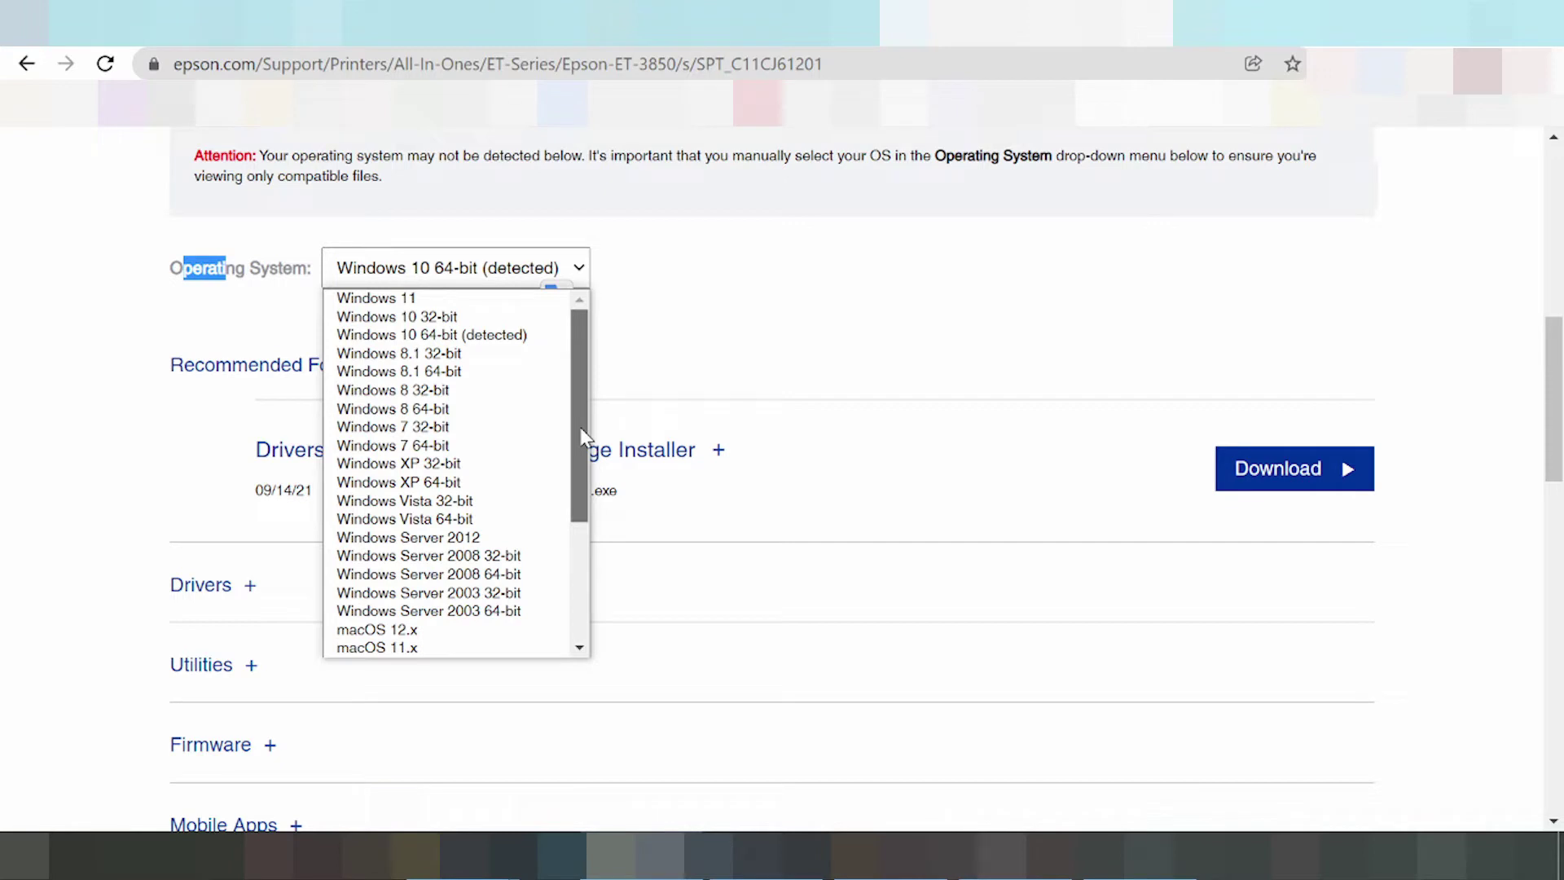
drag(580, 427, 572, 556)
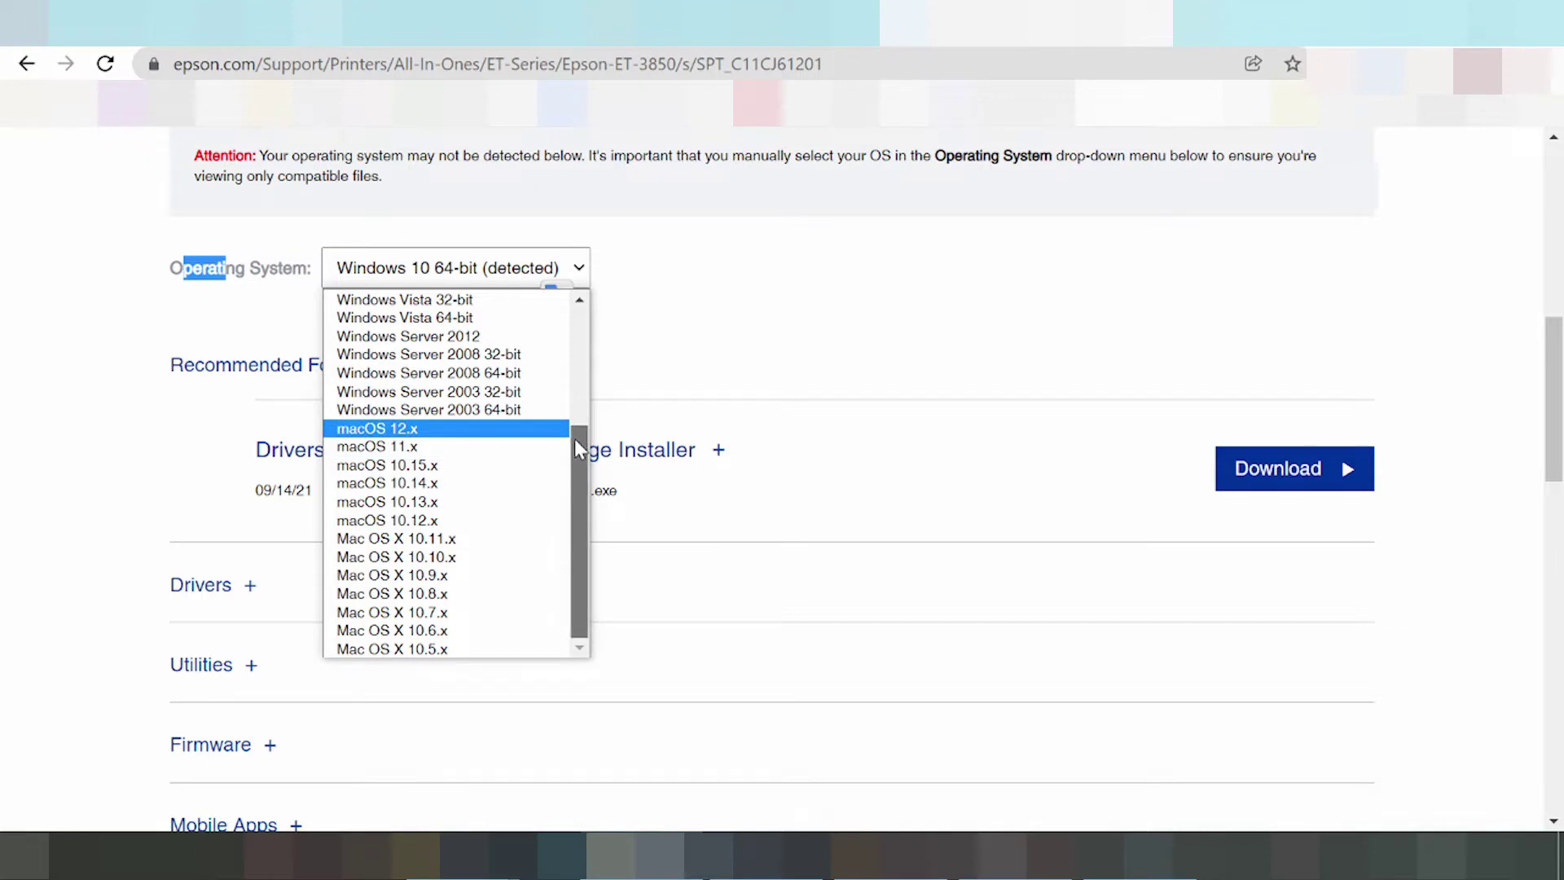
drag(580, 457, 602, 326)
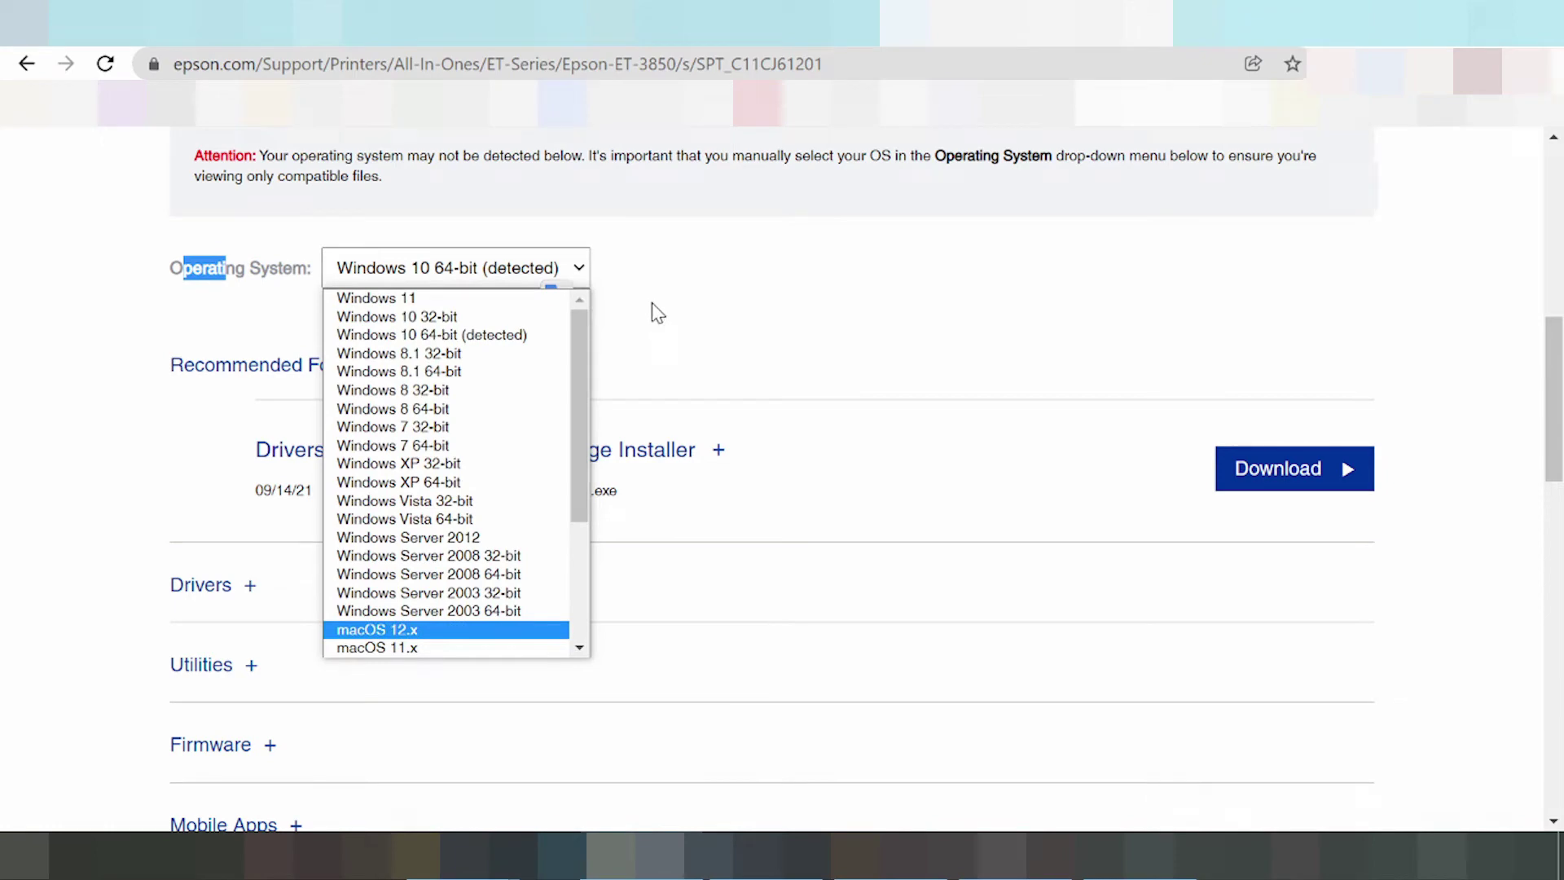
scroll(550, 404, down, 3)
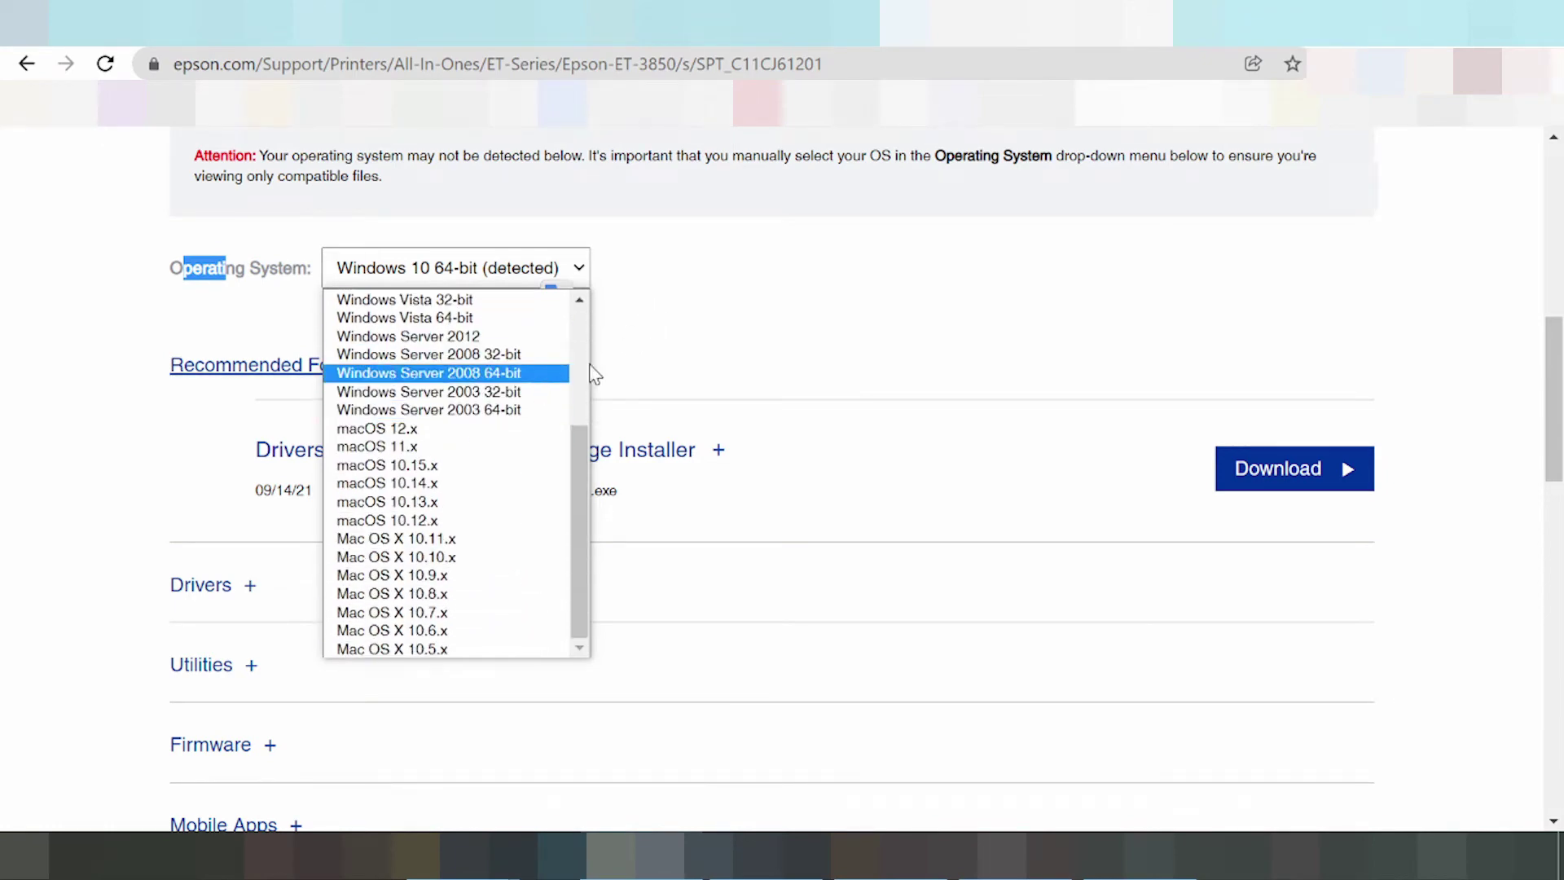
scroll(559, 444, up, 4)
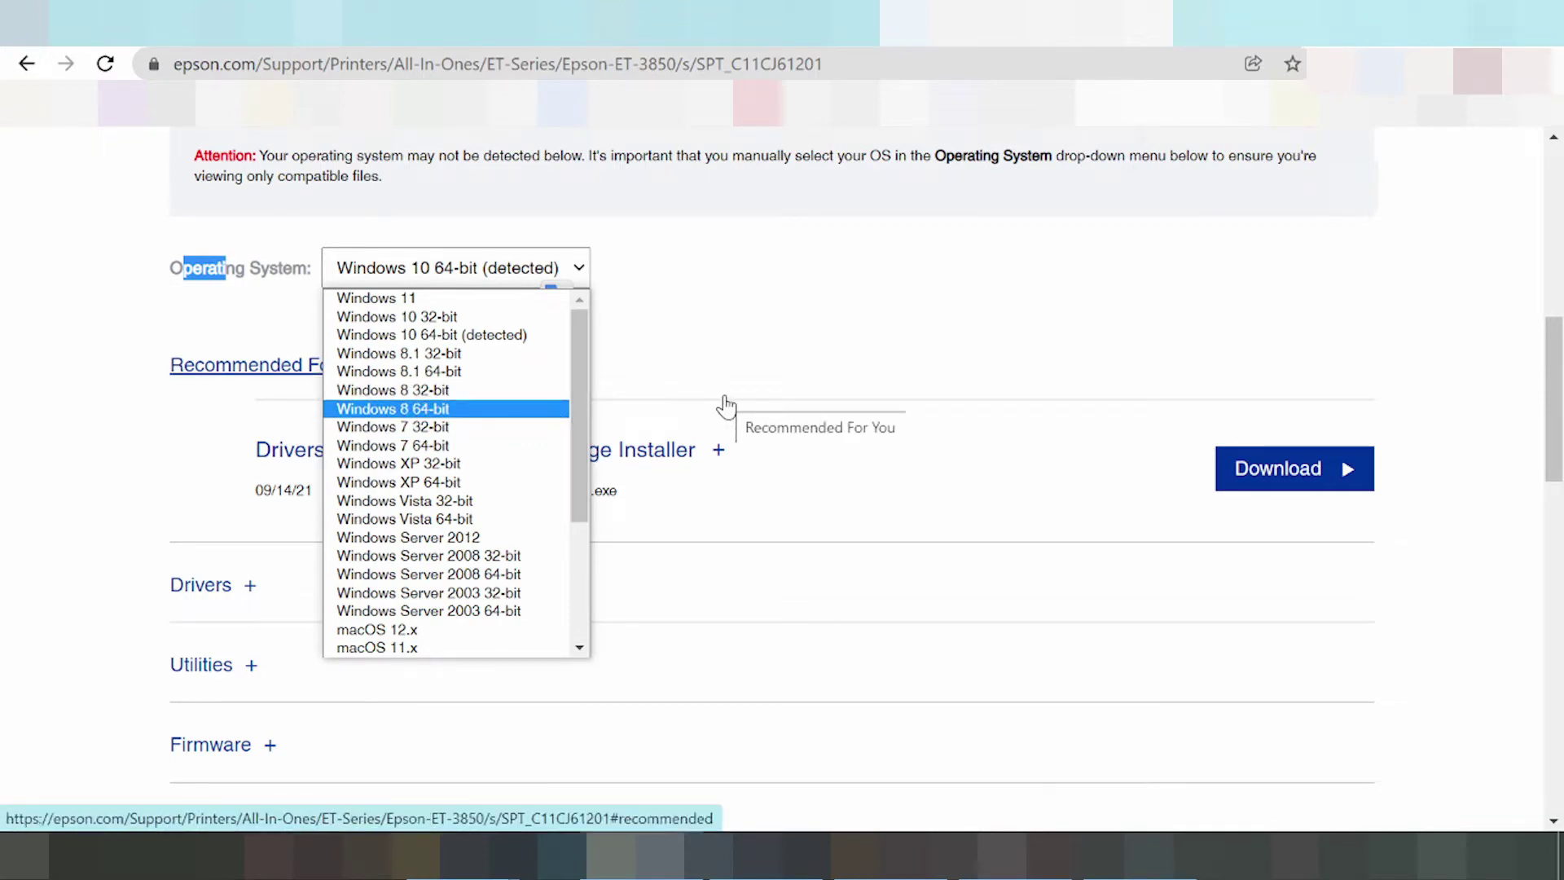
click(373, 299)
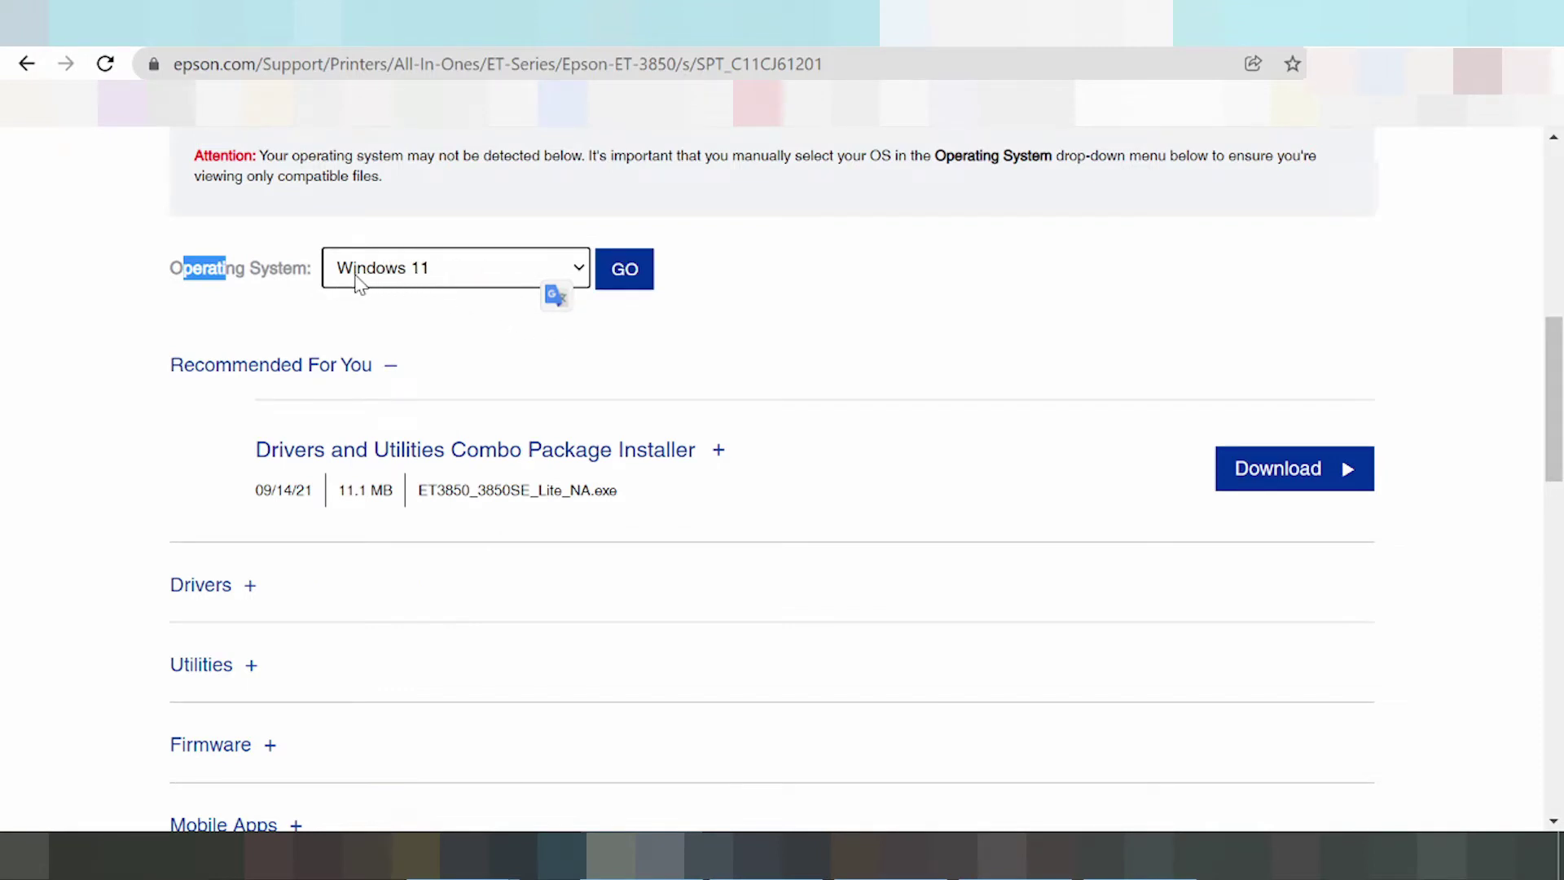
click(625, 281)
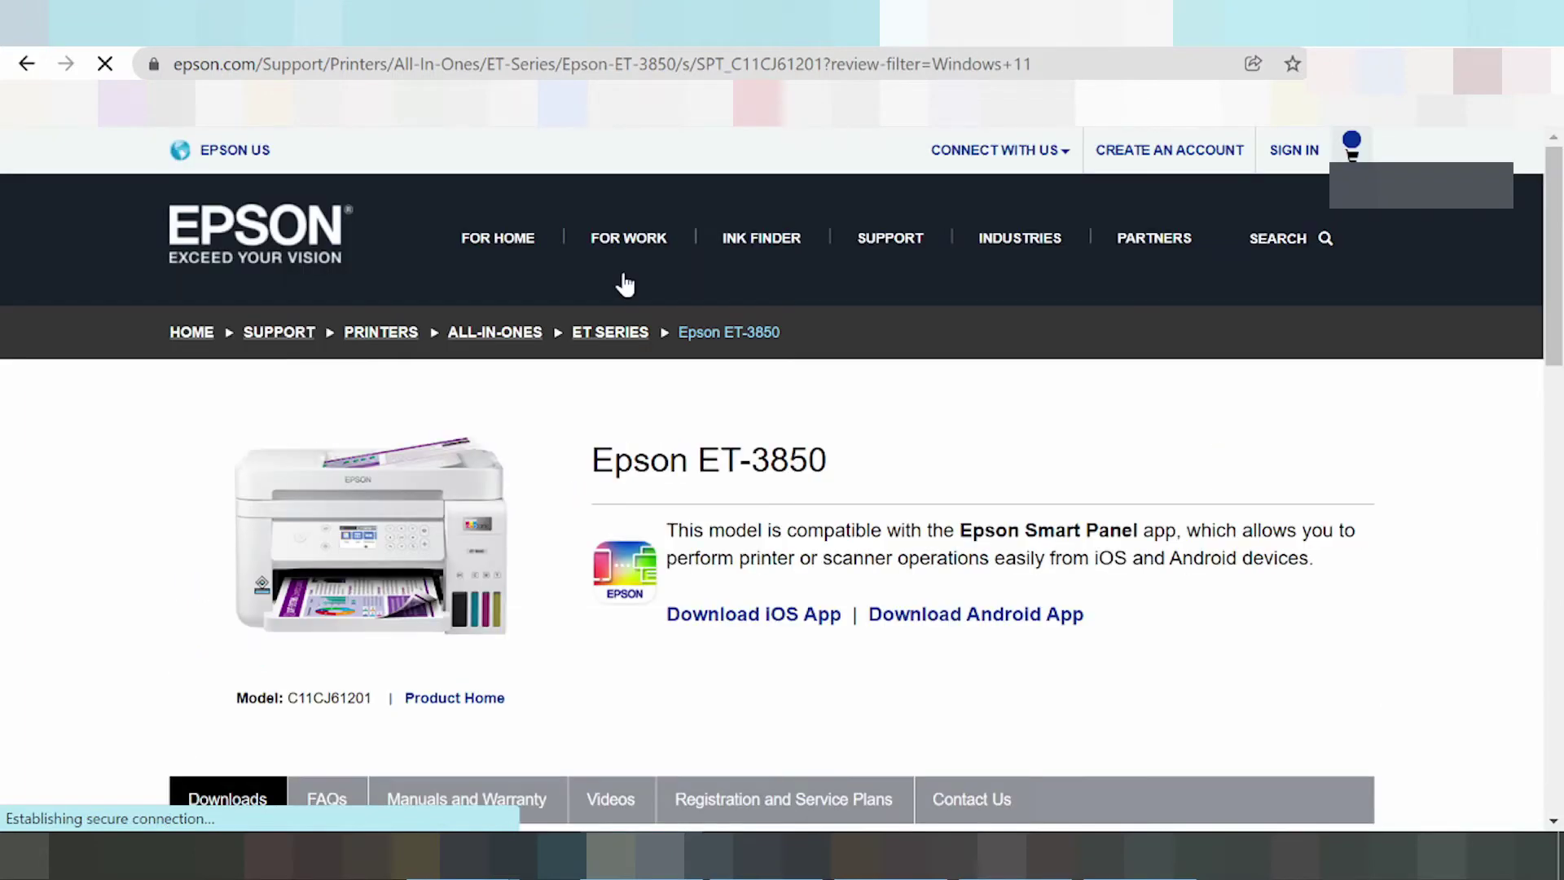
Scroll down to the Windows 11 Recommended For You list with the 11.1 MB Combo Package Installer.
scroll(607, 310, down, 6)
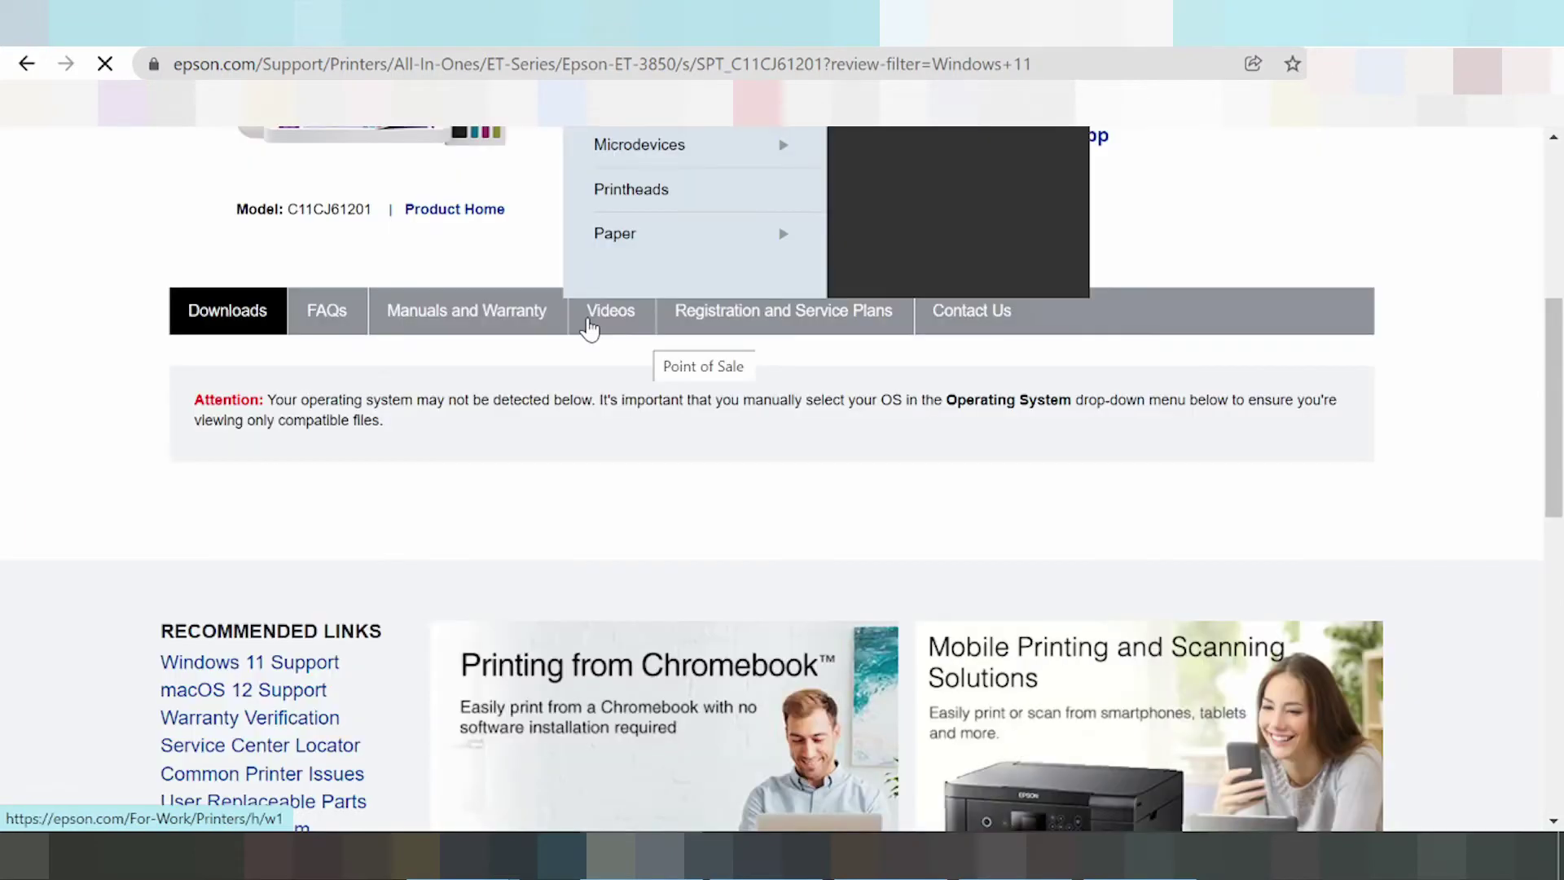
scroll(590, 328, down, 2)
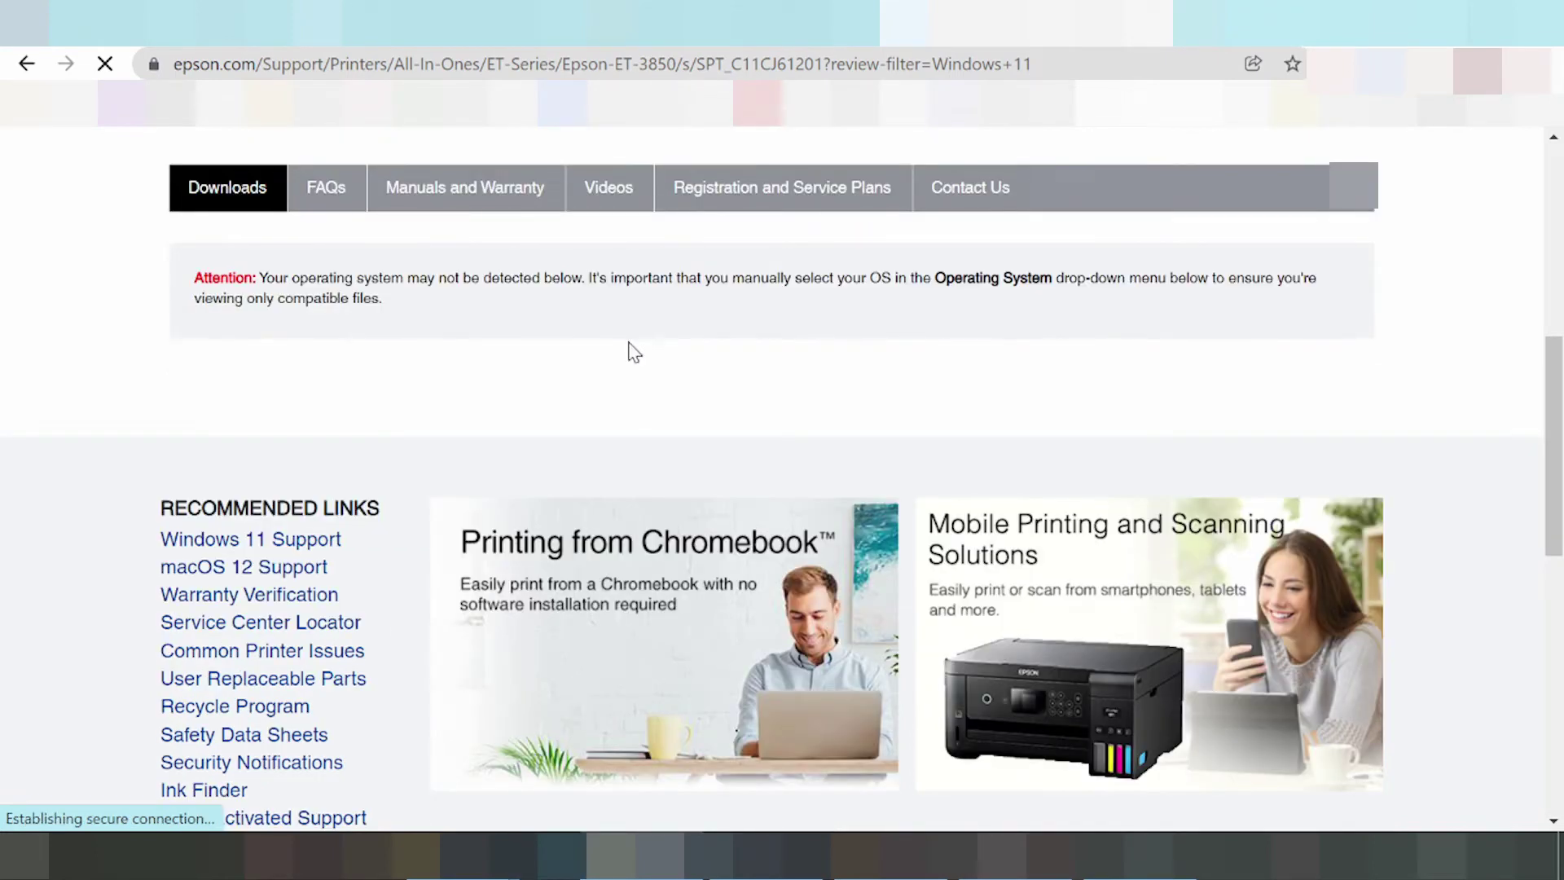
scroll(623, 313, down, 2)
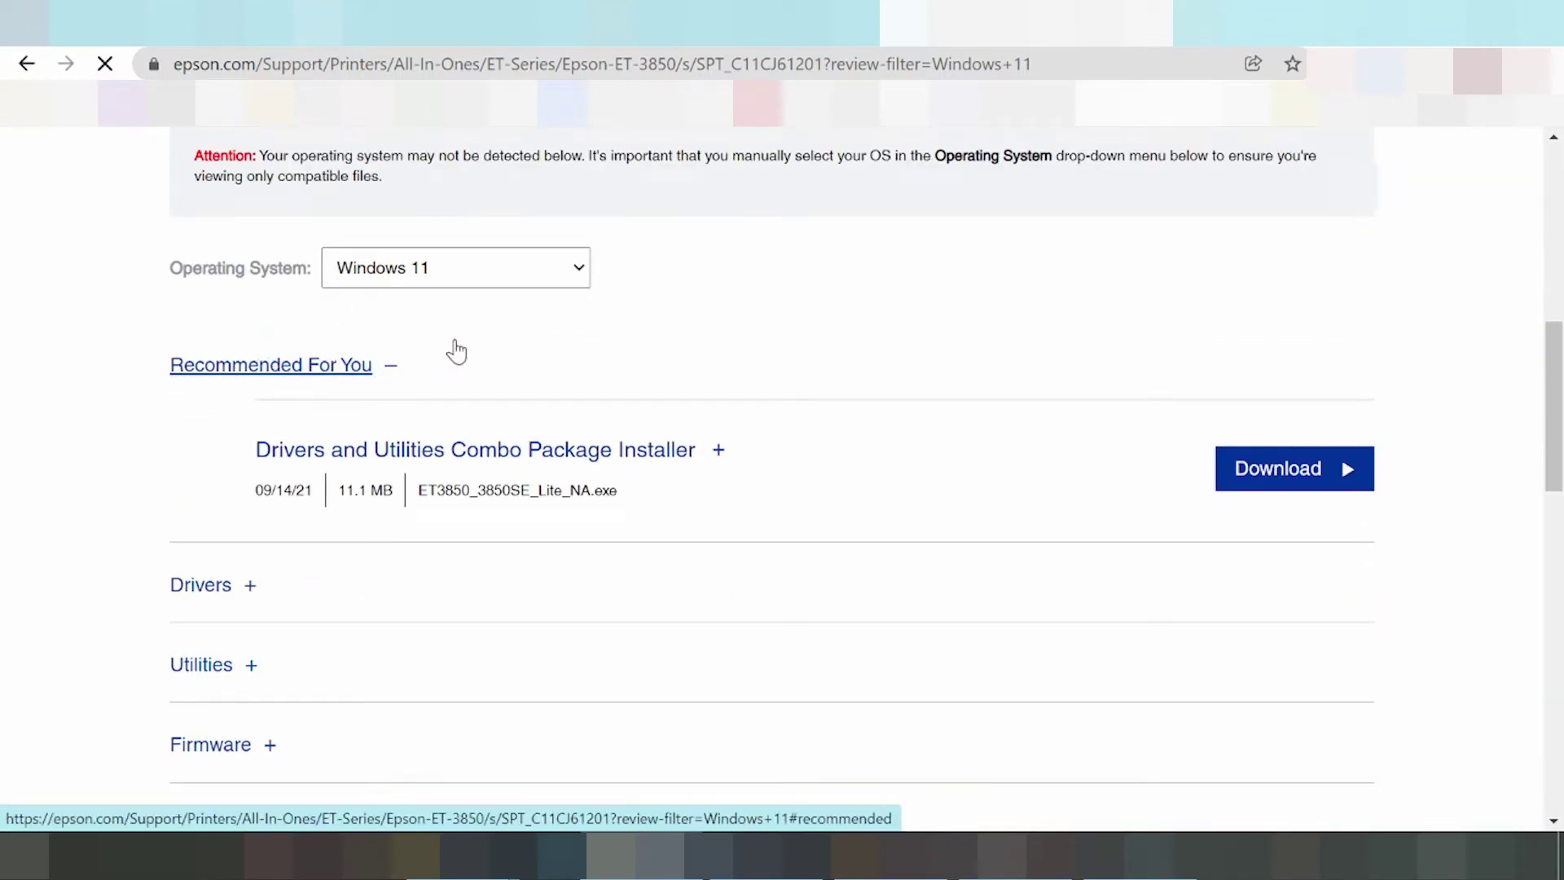
scroll(454, 349, down, 1)
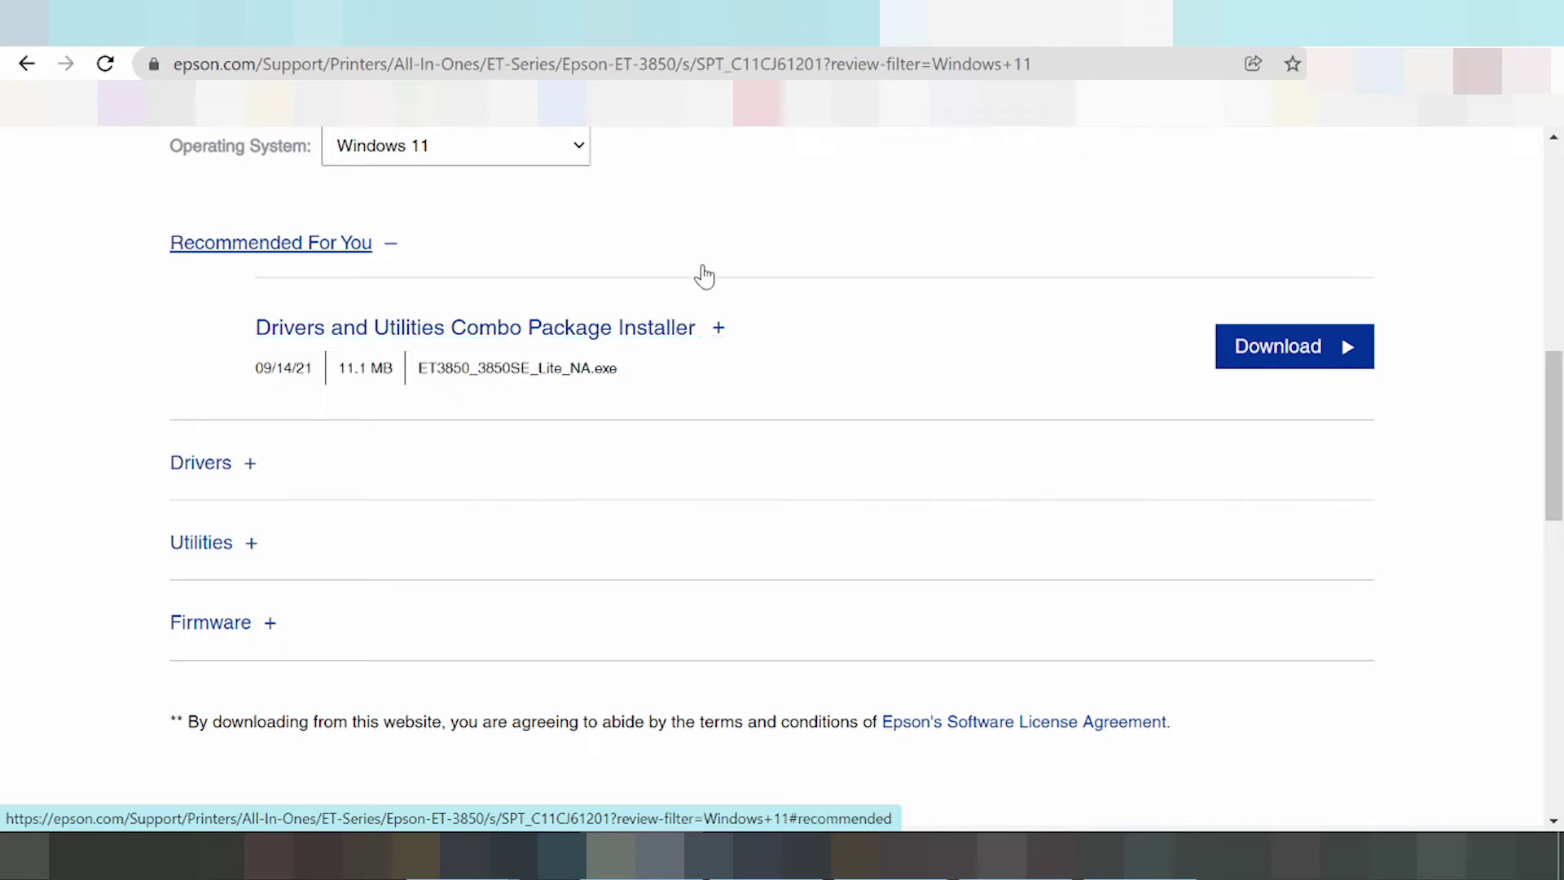
scroll(698, 265, down, 1)
scroll(686, 271, up, 1)
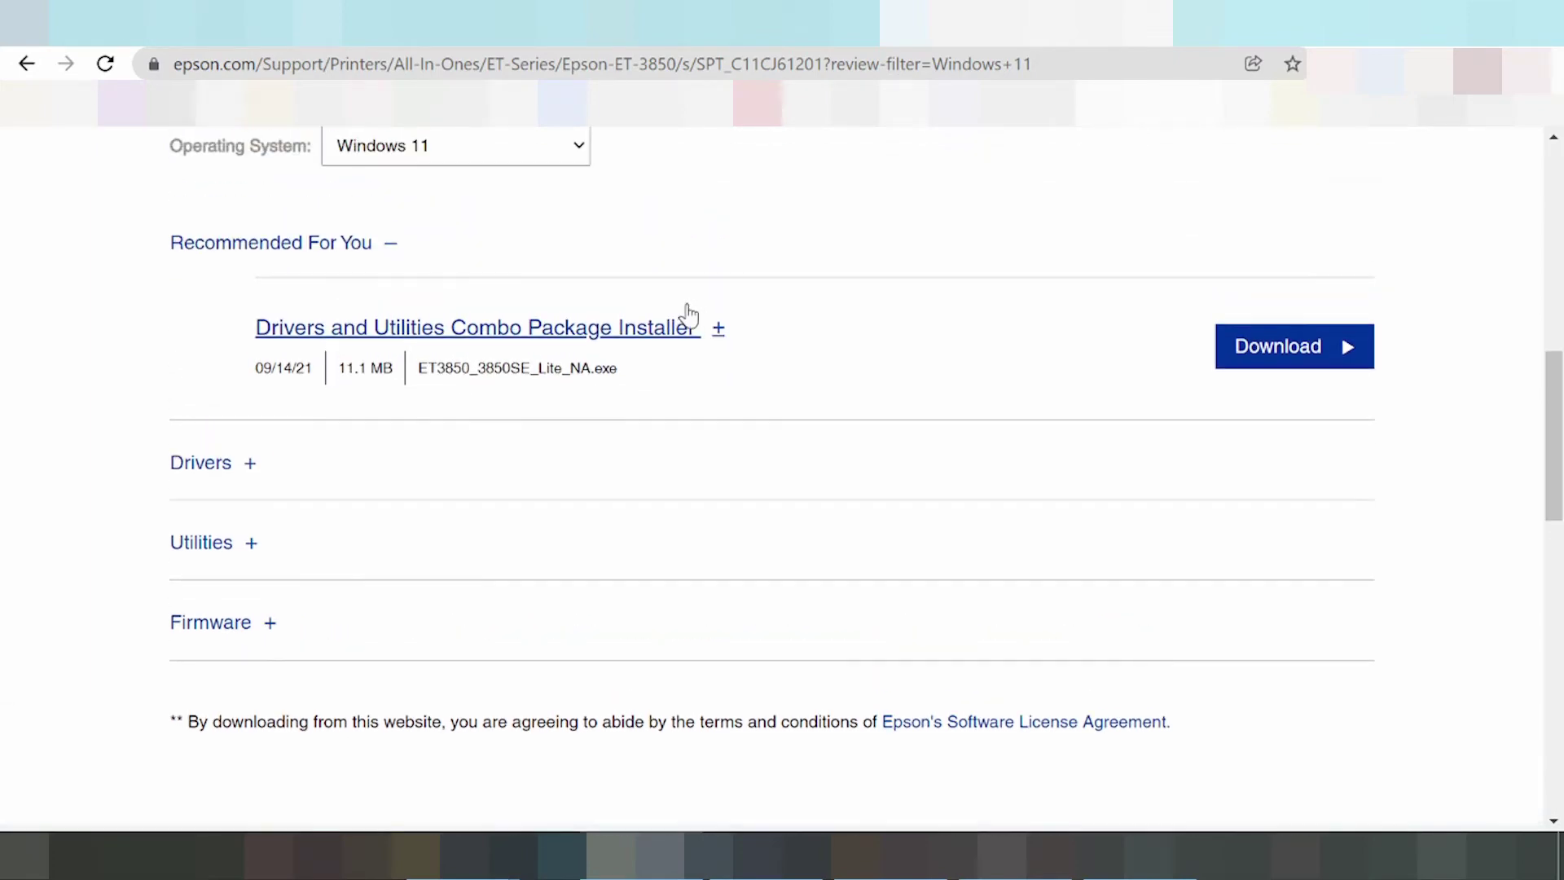
Expand the combo installer and review its printer driver, scanner driver, Event Manager and Software Updater.
click(718, 332)
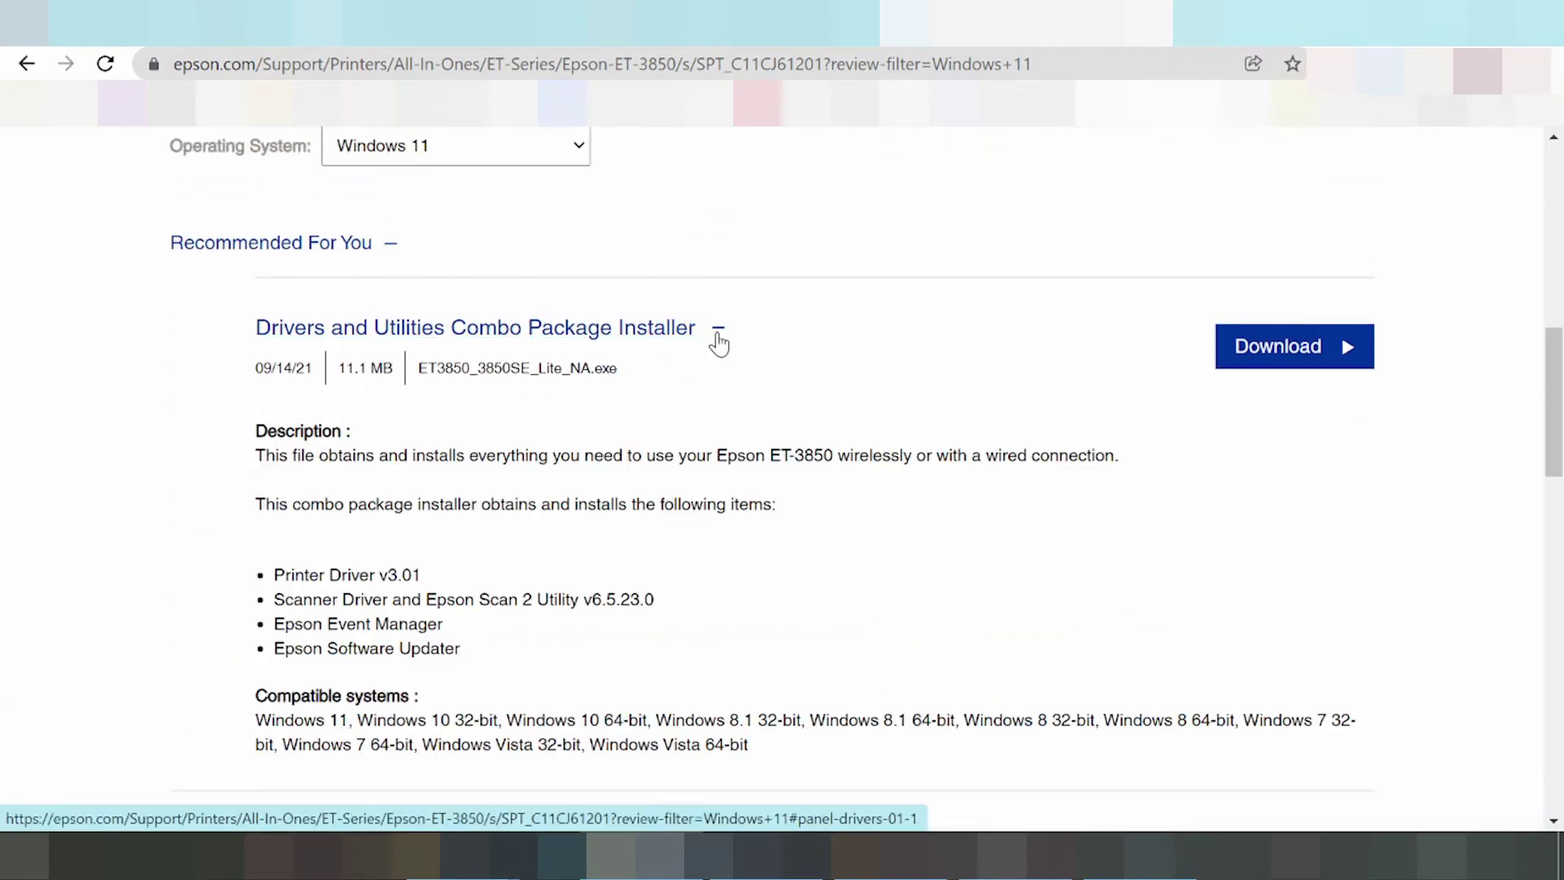
scroll(319, 373, down, 1)
drag(259, 313, 337, 336)
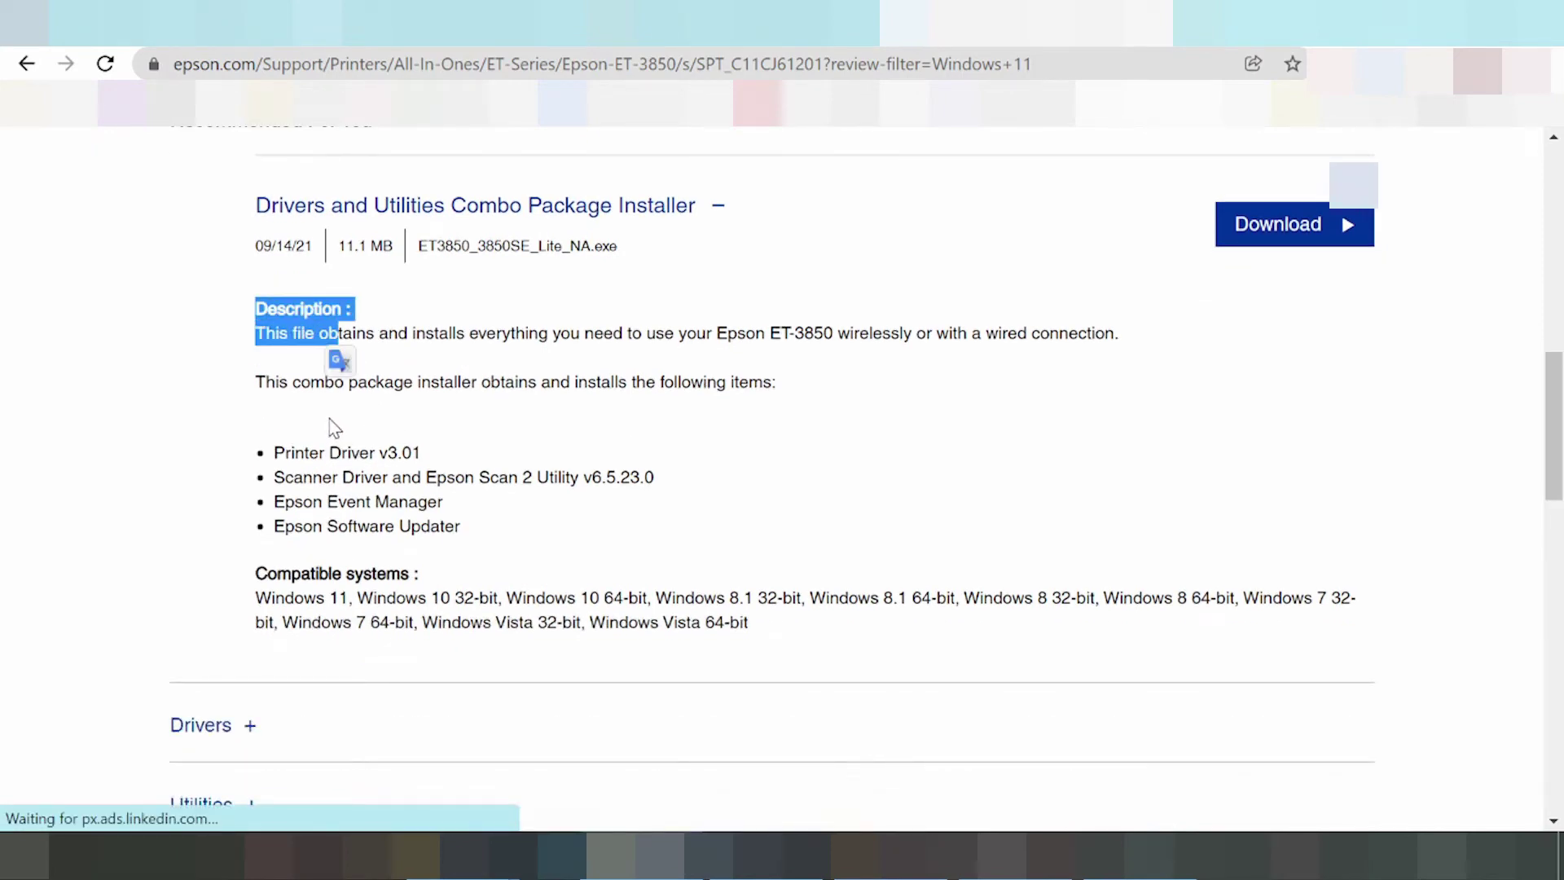
drag(275, 453, 369, 453)
drag(286, 478, 364, 478)
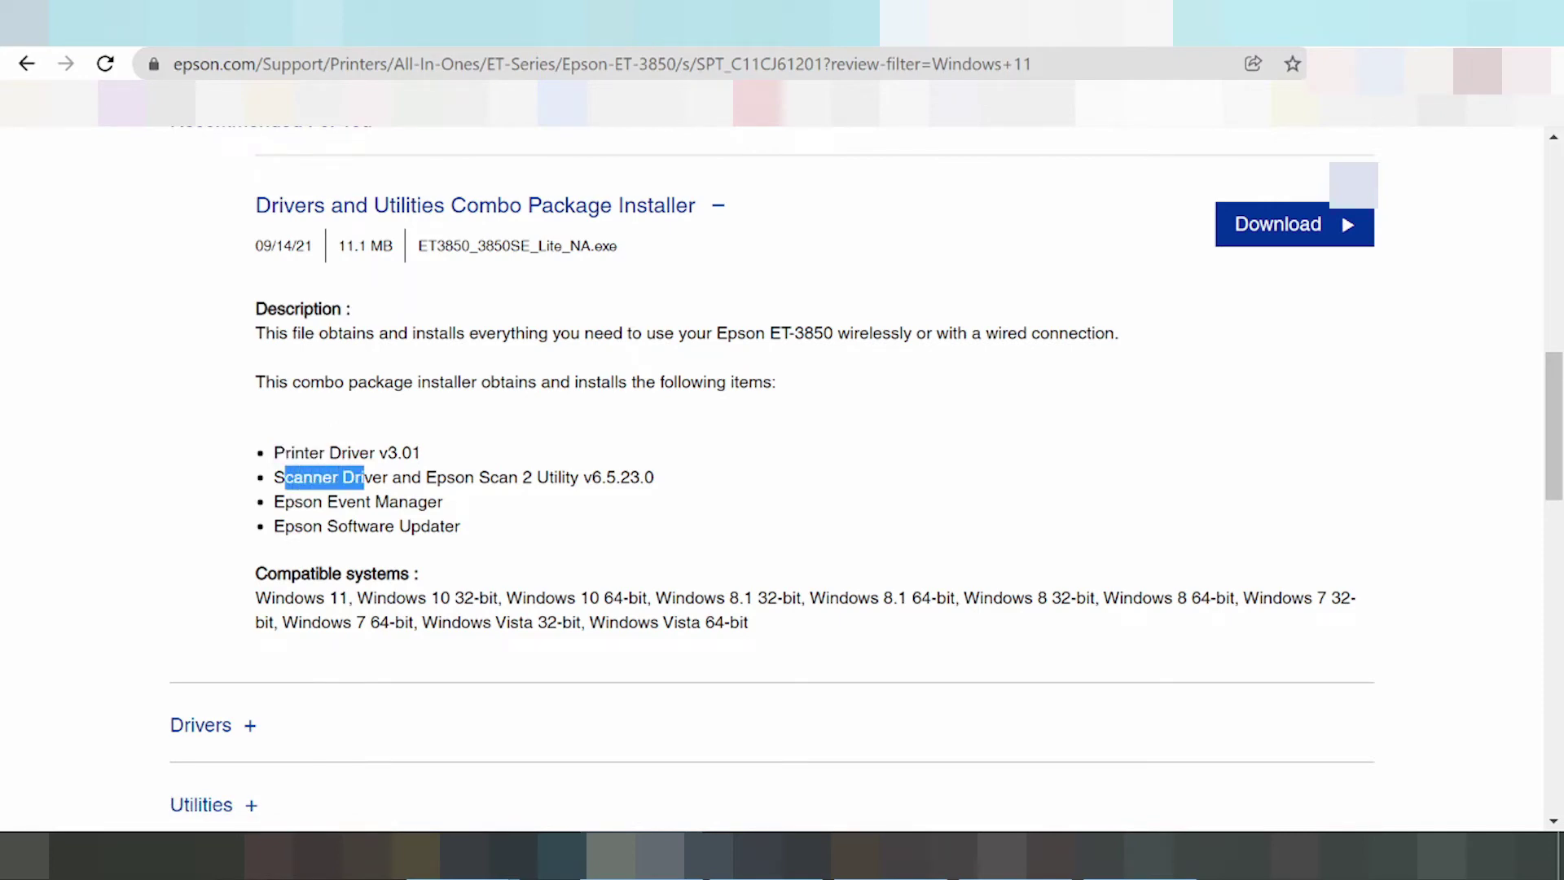
drag(275, 502, 326, 502)
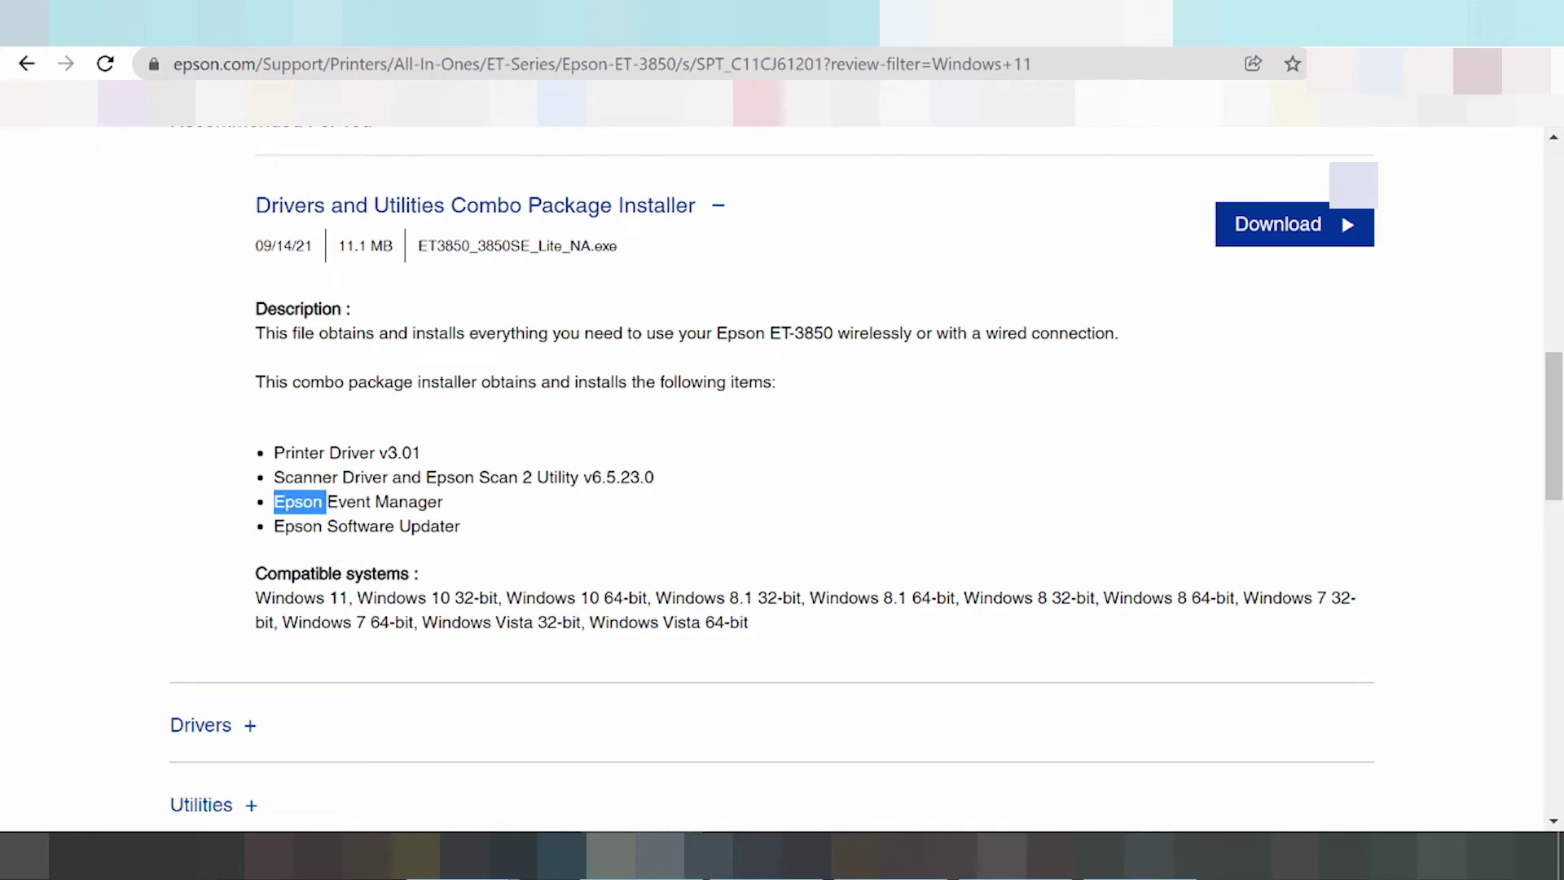
drag(274, 526, 321, 526)
Confirm Windows 11 appears among the installer's compatible systems.
scroll(517, 506, down, 1)
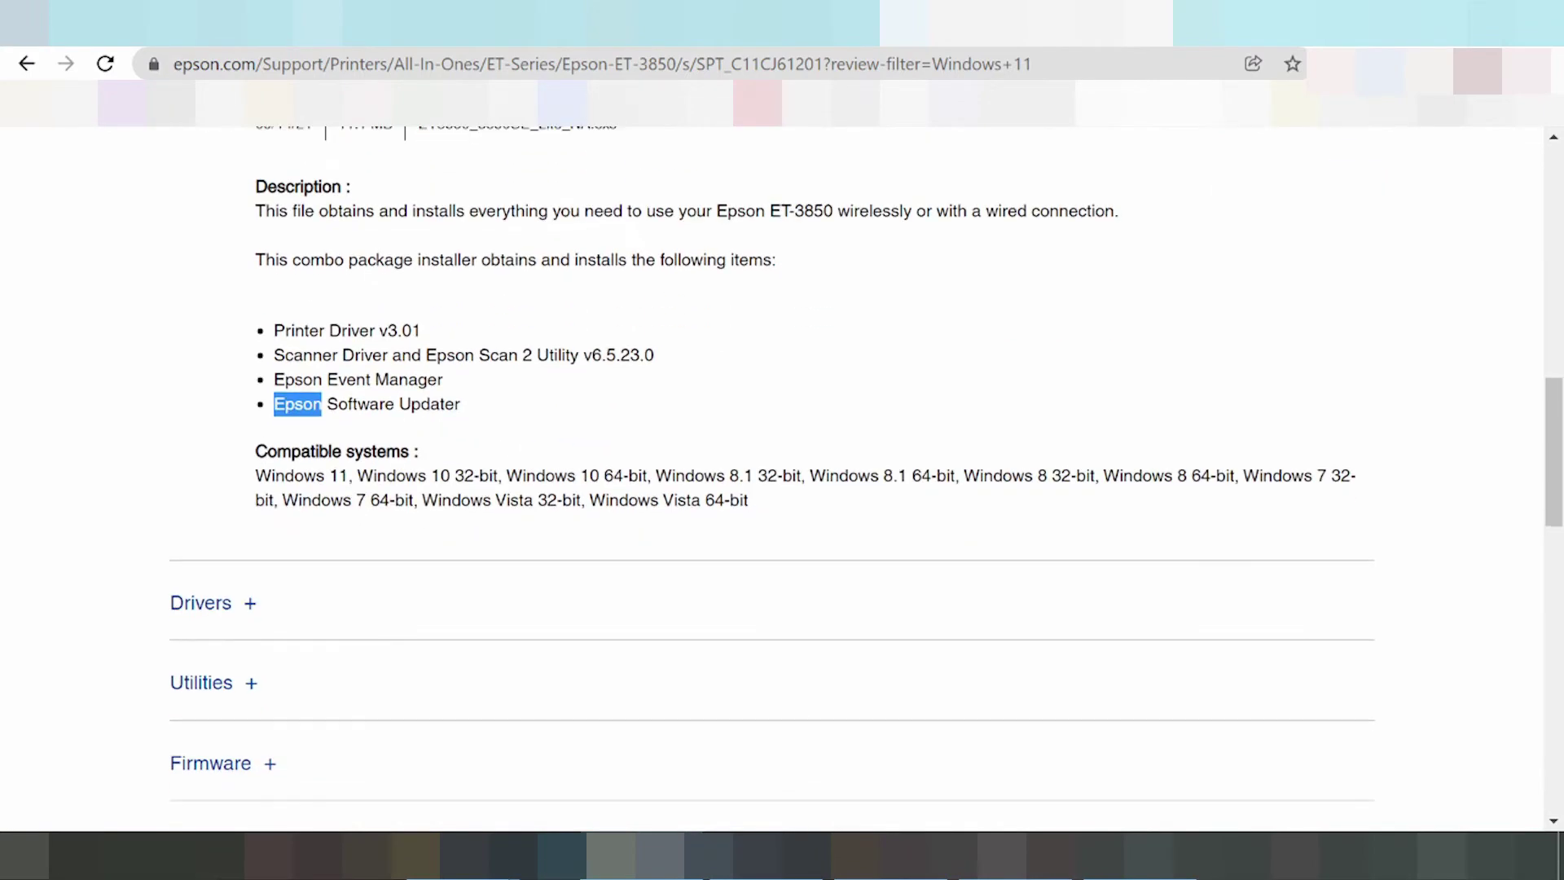
drag(268, 452, 364, 452)
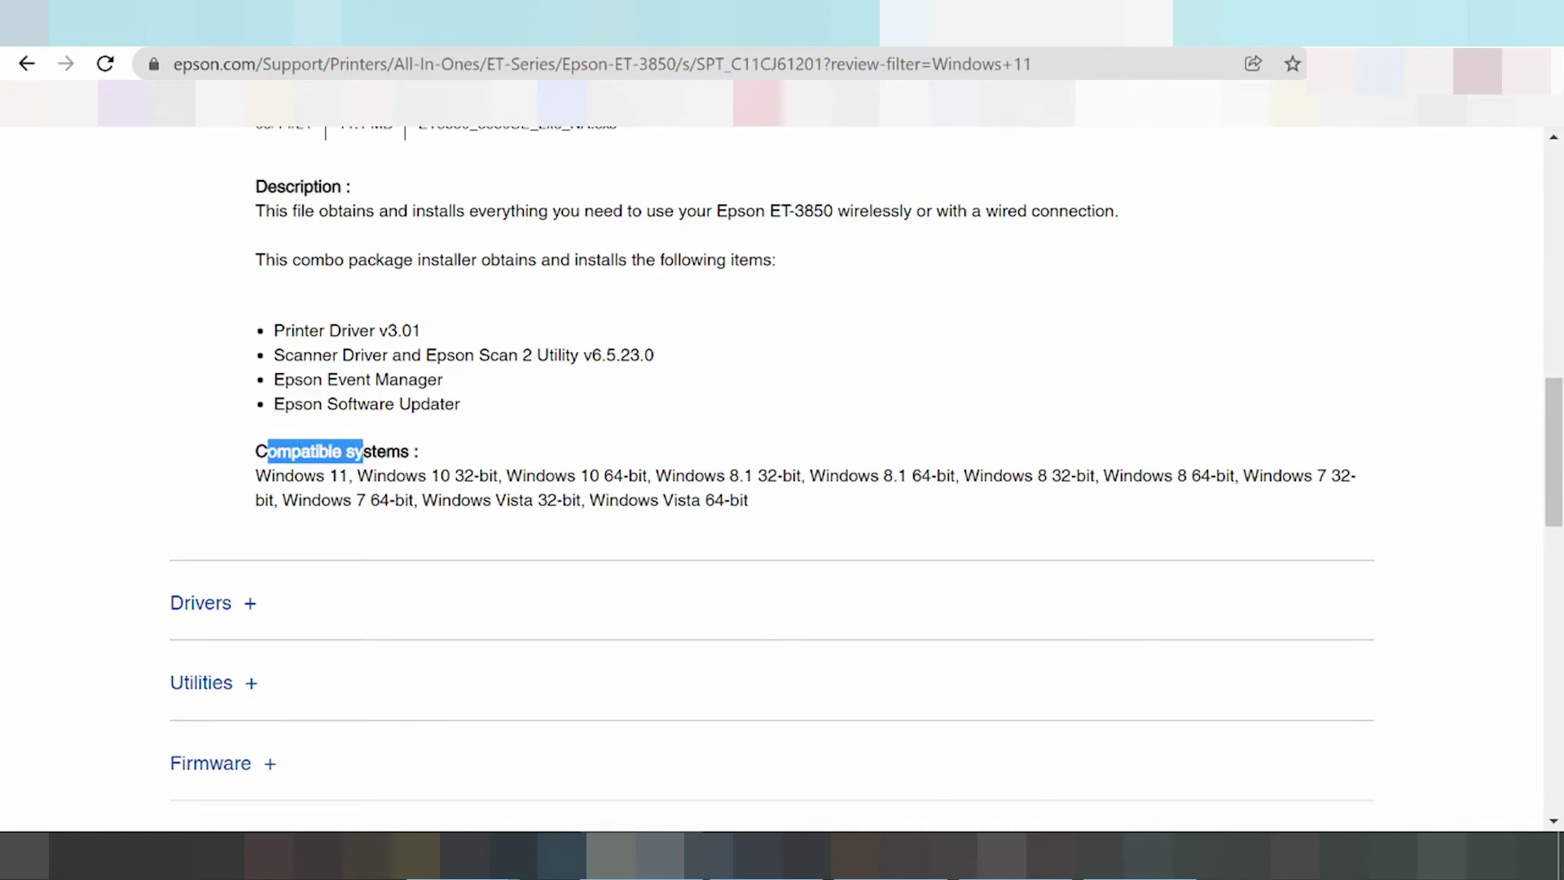
click(364, 451)
drag(256, 476, 478, 476)
click(548, 475)
drag(256, 476, 805, 489)
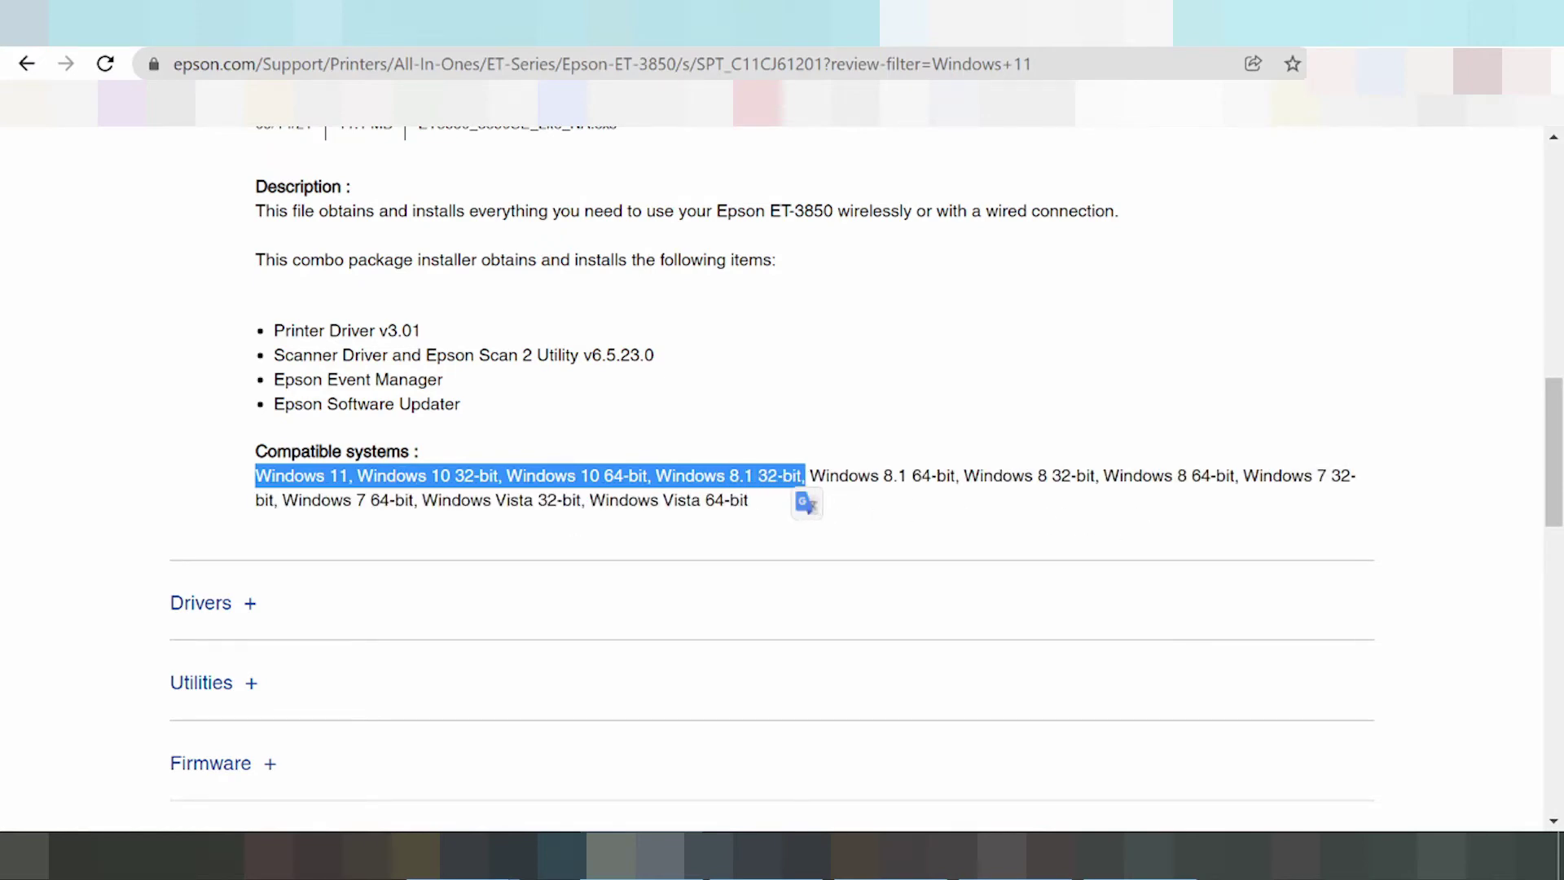
scroll(644, 493, down, 1)
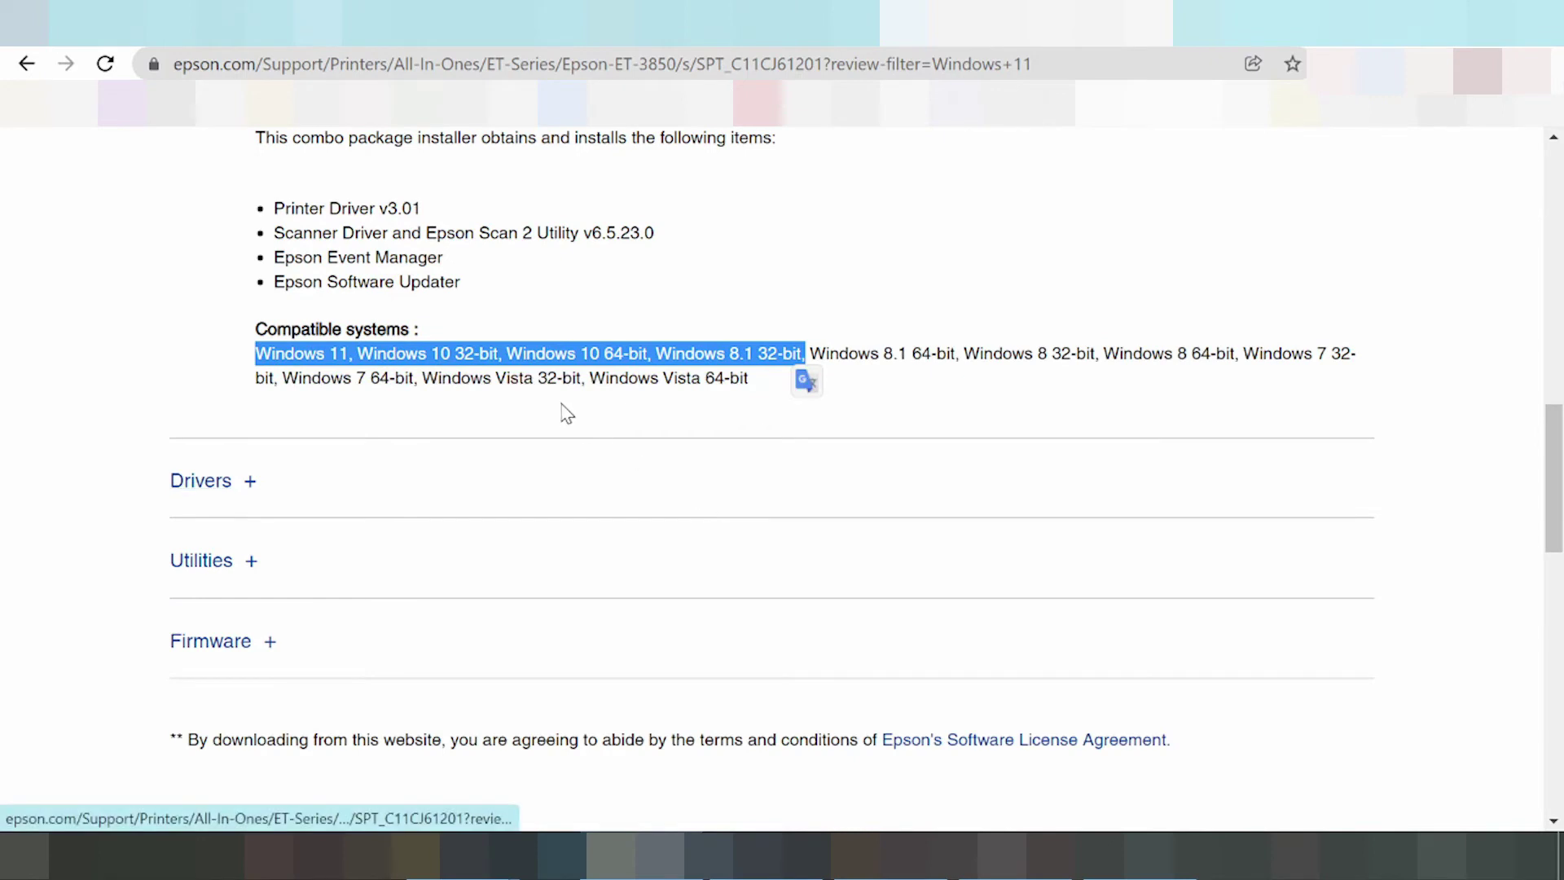
click(759, 398)
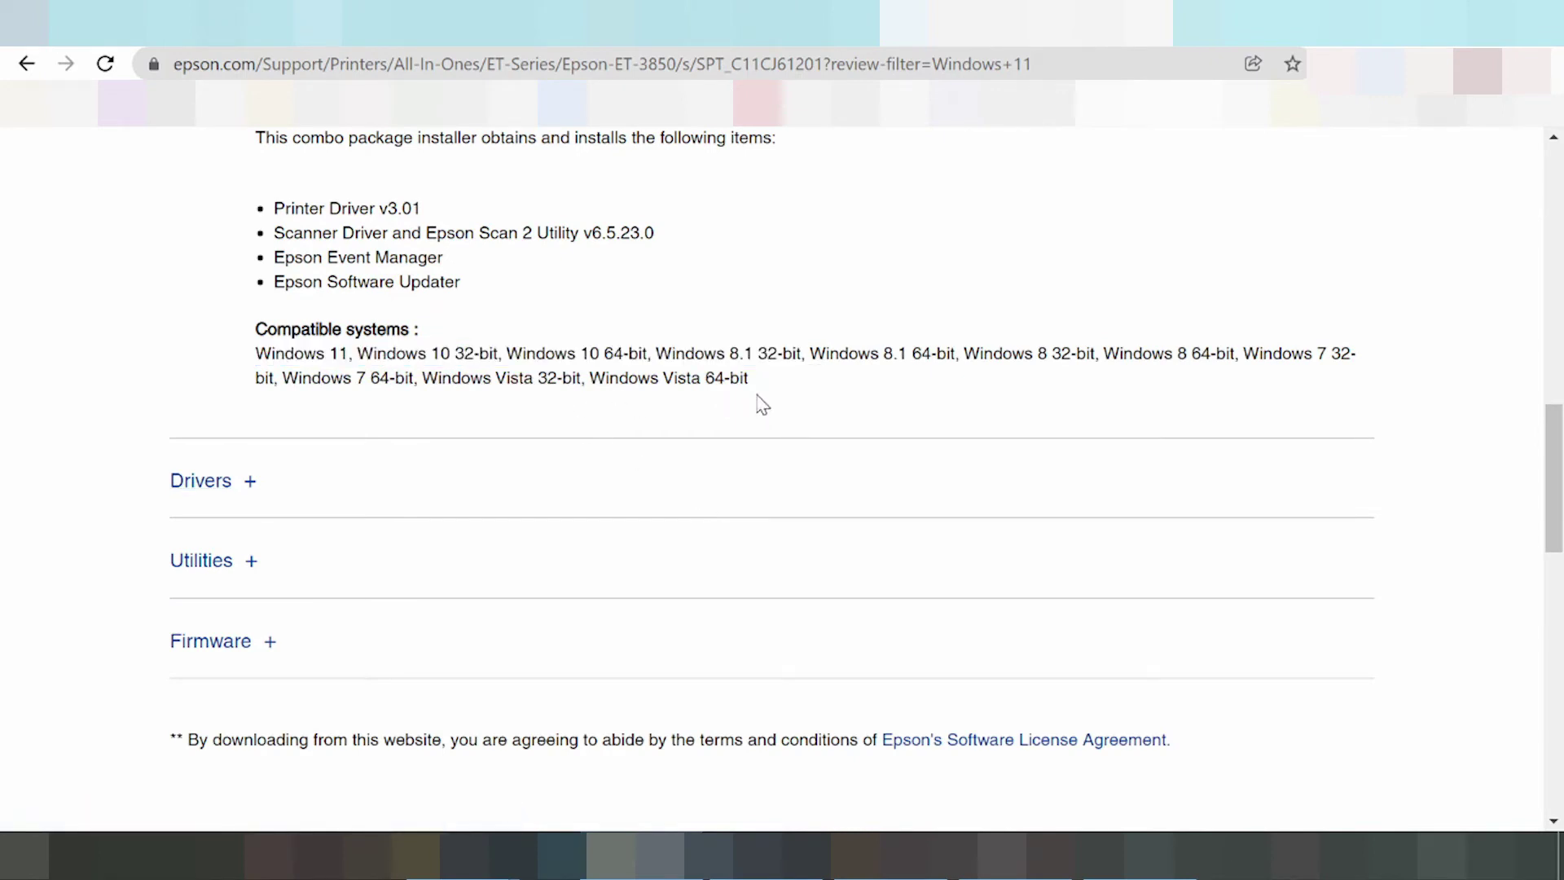
Expand Drivers to list Scanner Driver and Epson Scan 2 Utility v6.5.28.0 and Remote Print Driver v1.66.
click(266, 488)
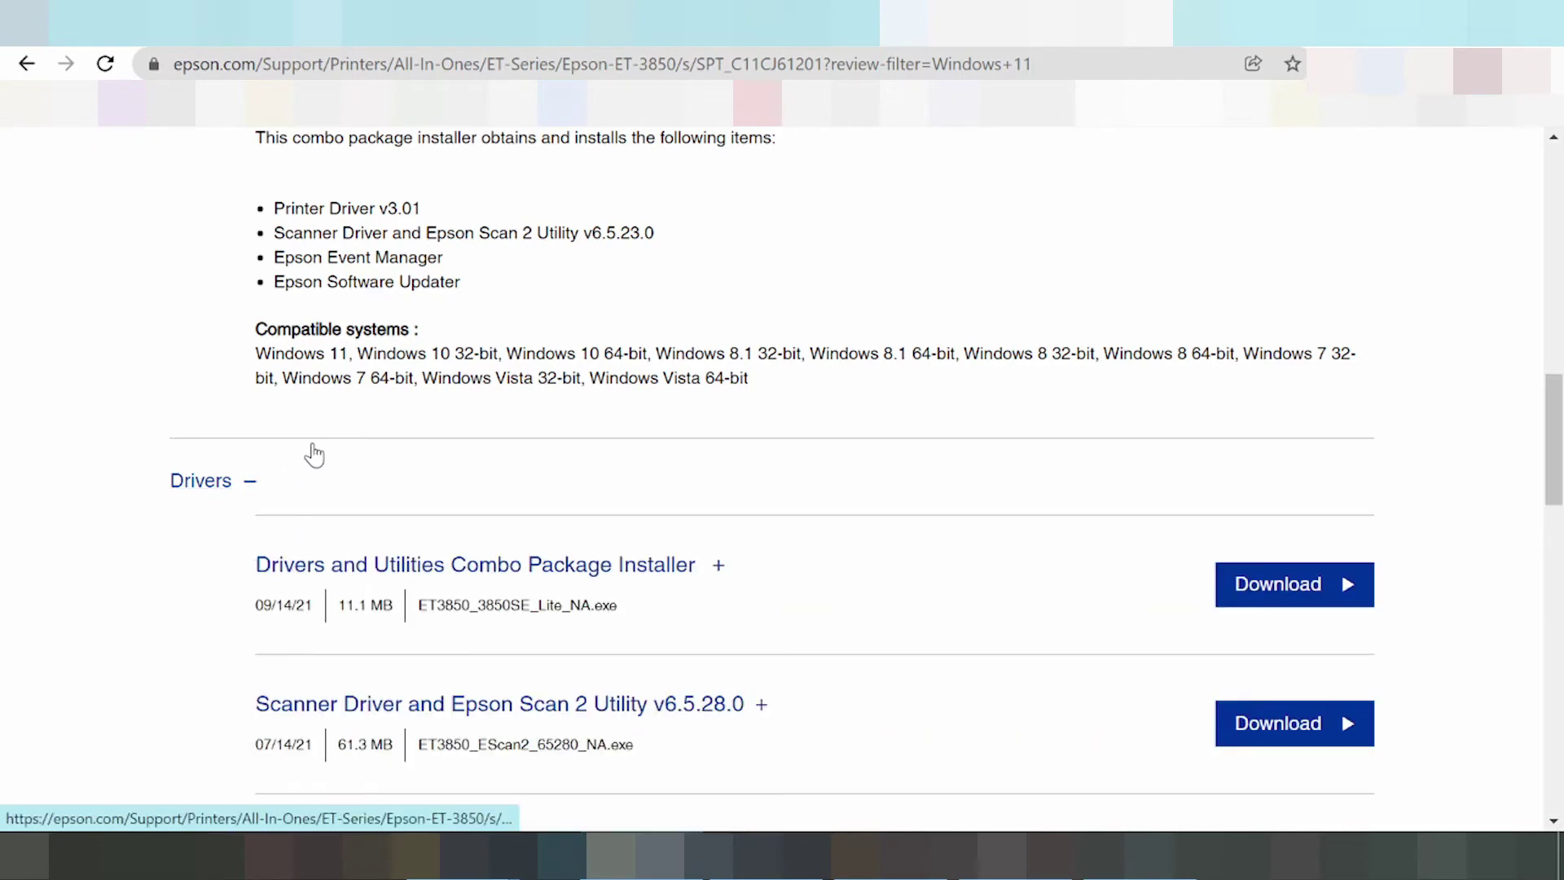
scroll(304, 460, down, 3)
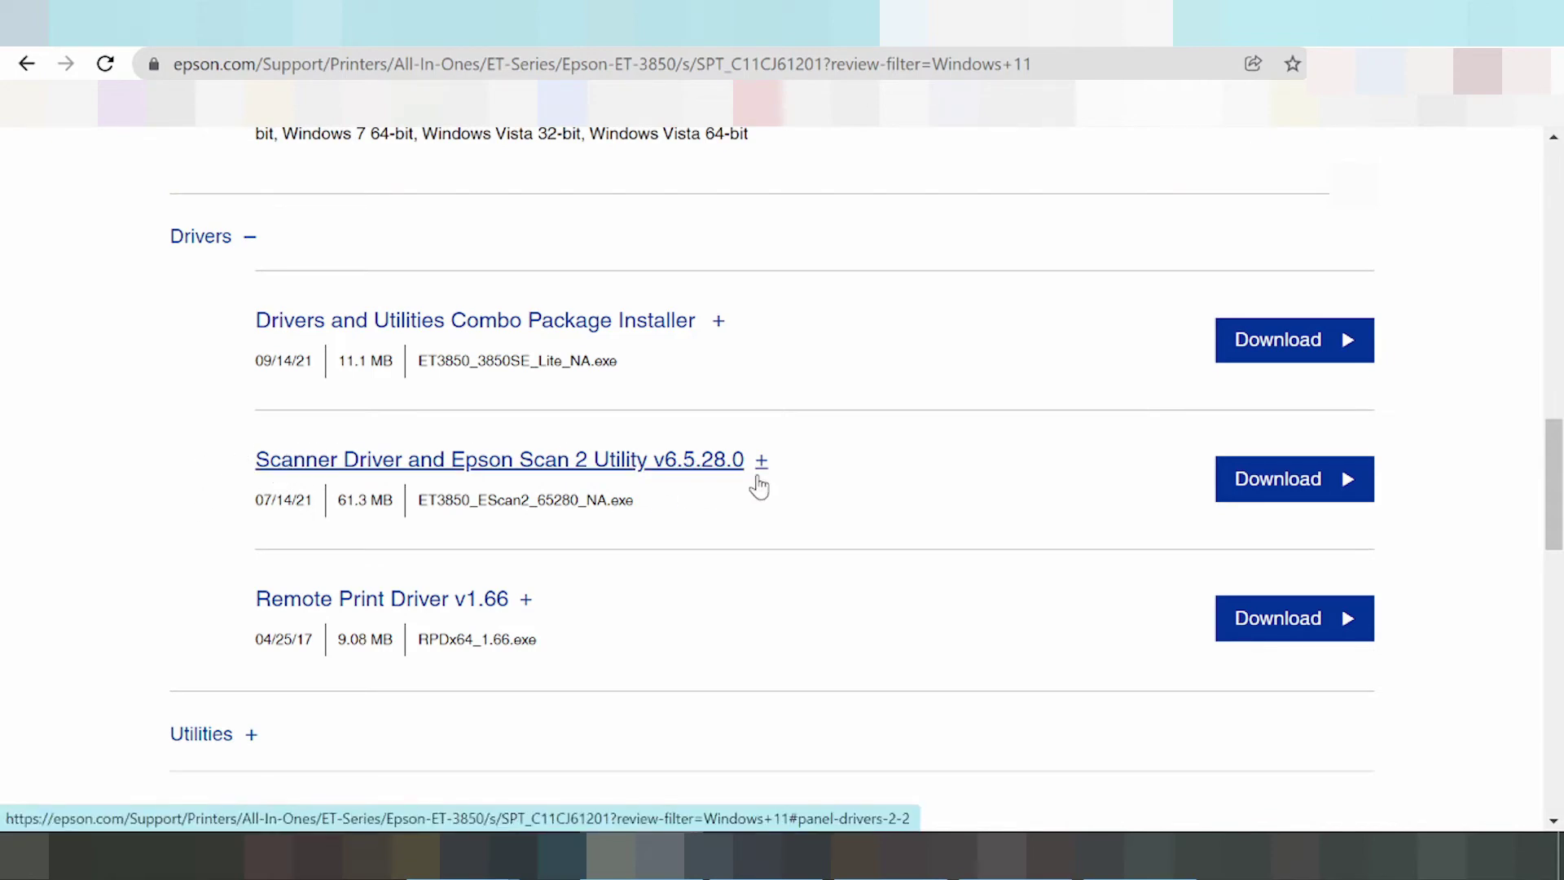
scroll(810, 476, up, 3)
scroll(811, 479, up, 6)
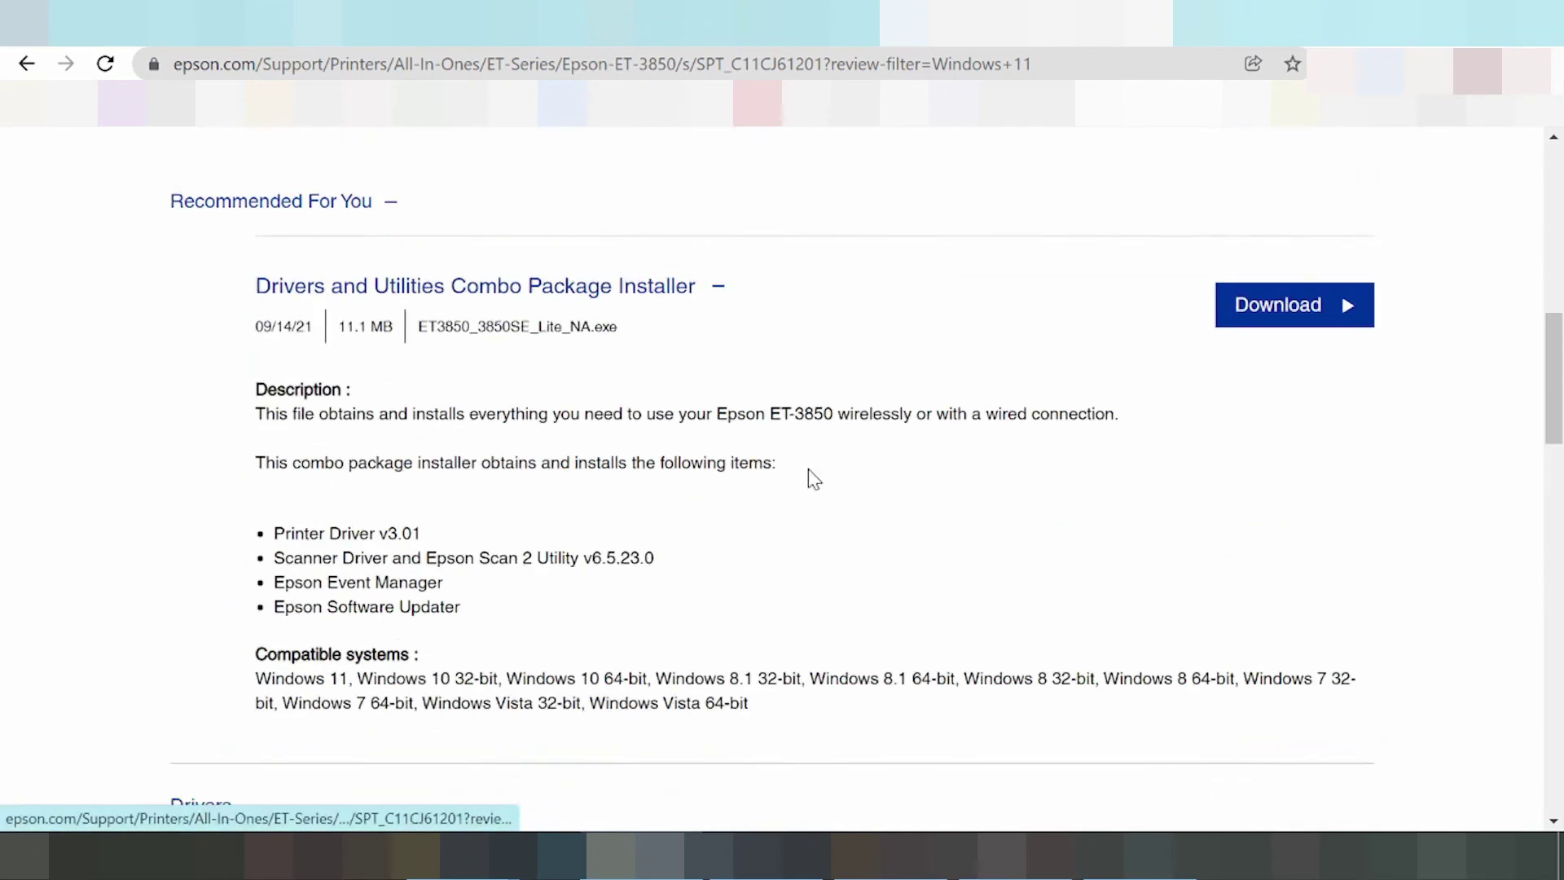
scroll(811, 480, down, 3)
scroll(807, 487, up, 1)
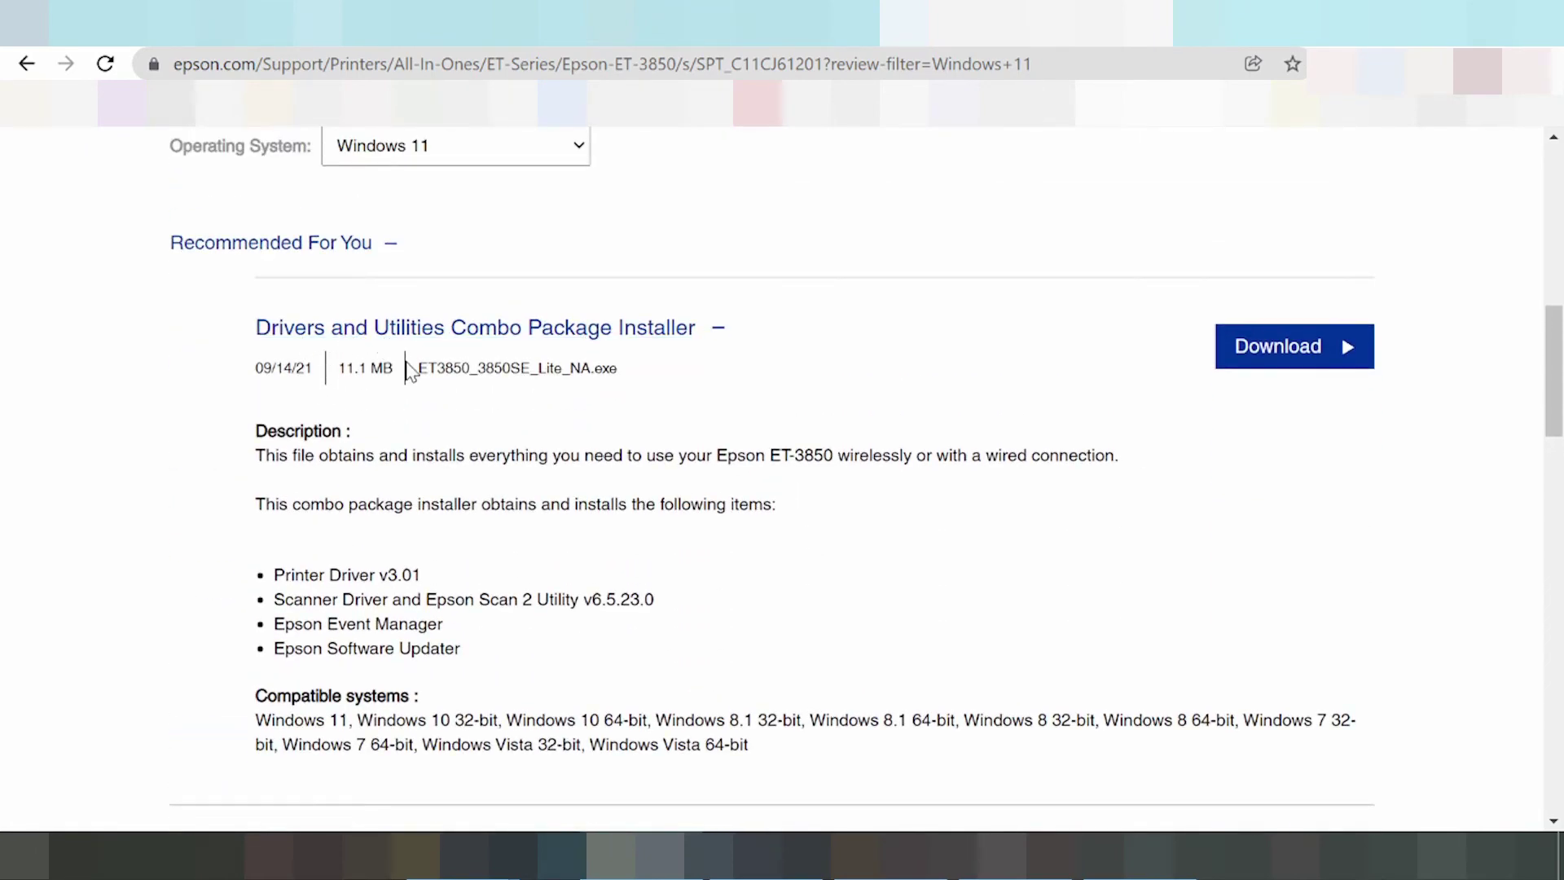
Download ET3850_3850SE_Lite_NA.exe, dismissing the multiple-files download prompt.
click(1283, 364)
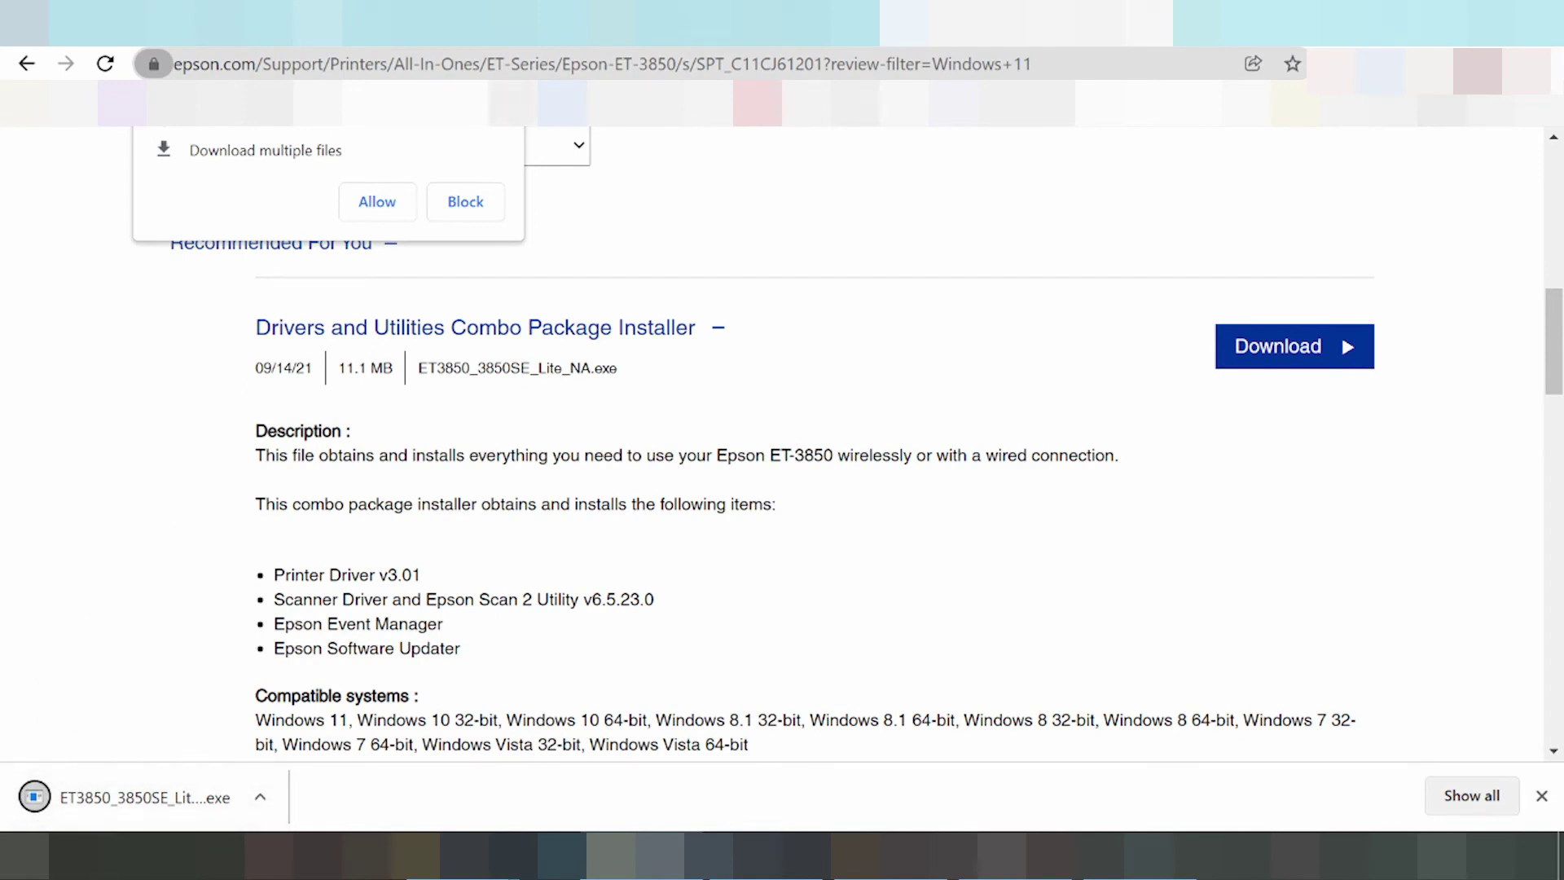
key(Escape)
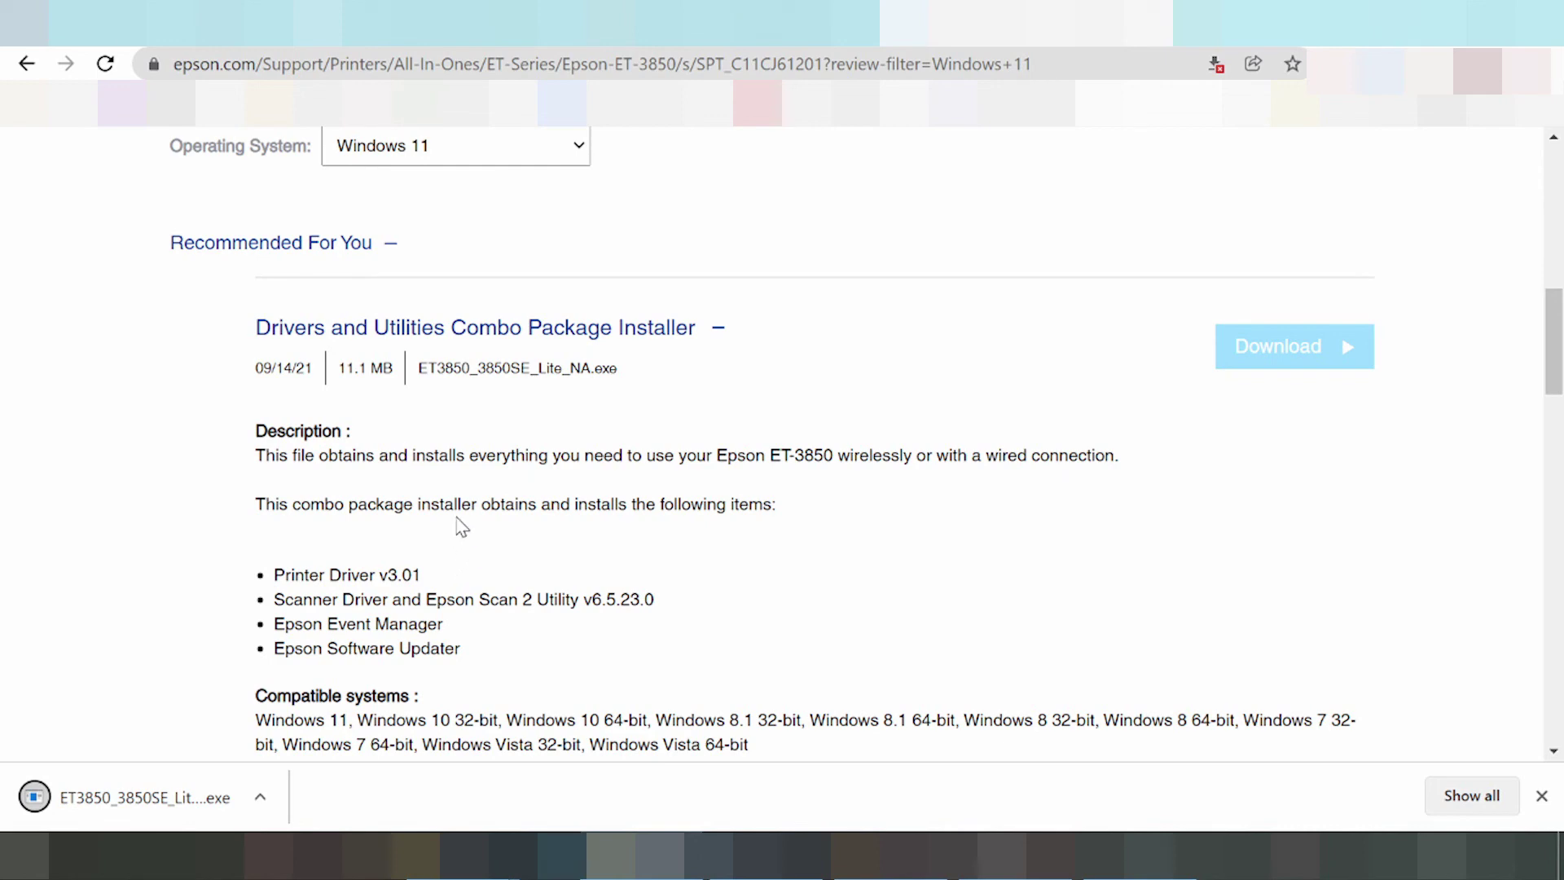
scroll(489, 538, down, 5)
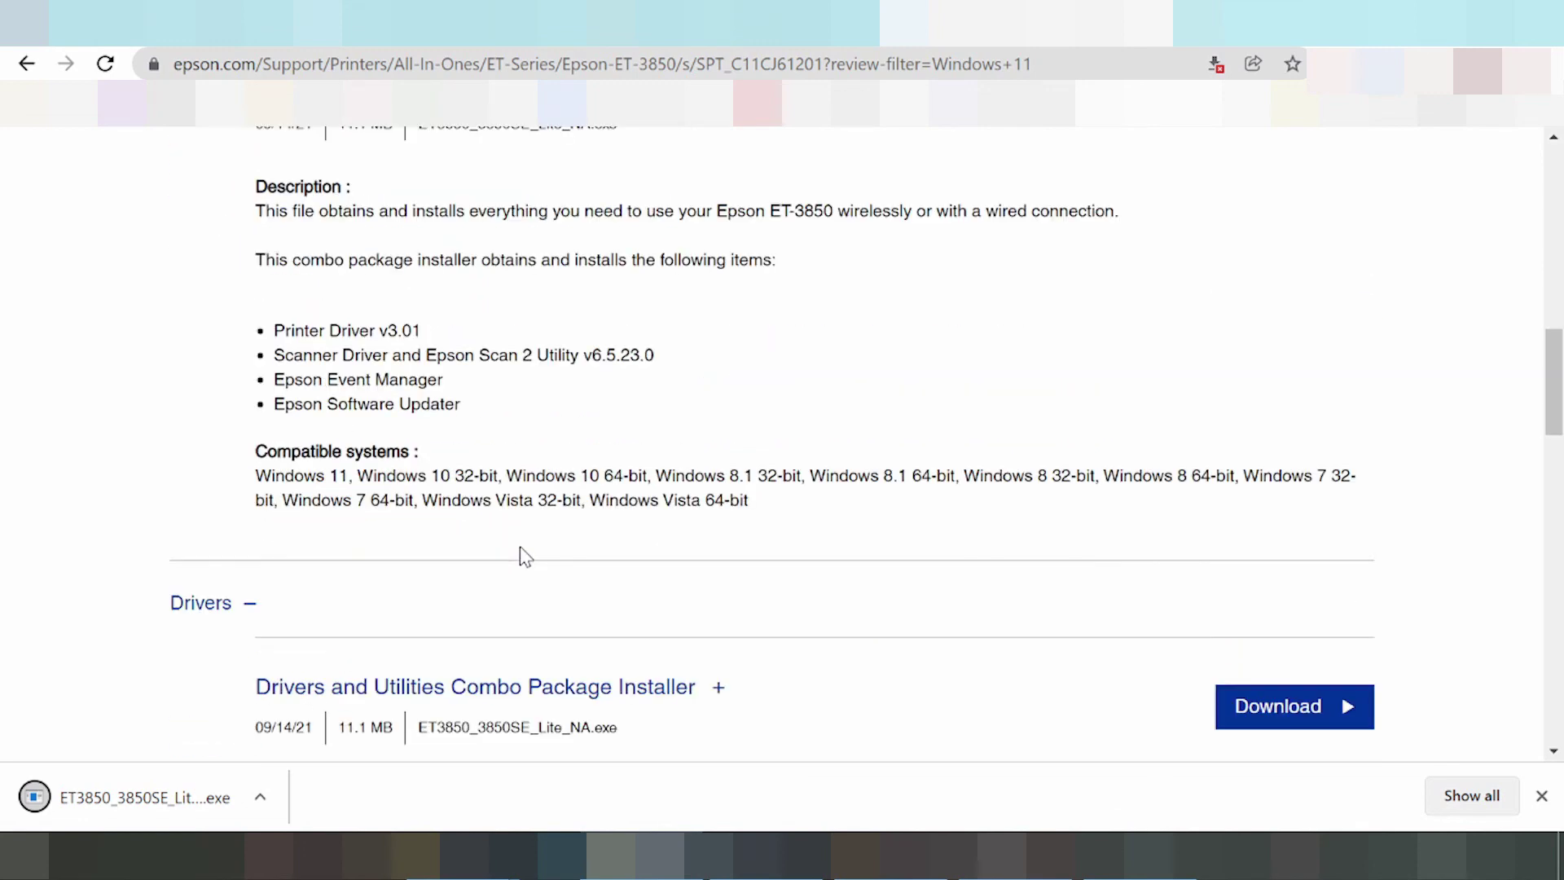